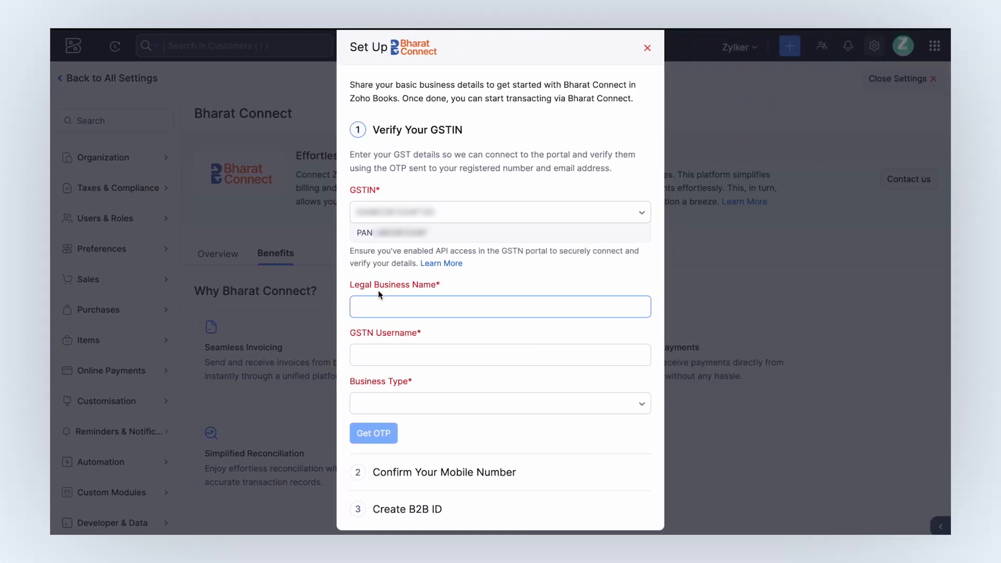
Select the business GSTIN, enter Zylker as Legal Business Name and GSTN Username, and keep Company.
left_click(449, 212)
left_click(450, 215)
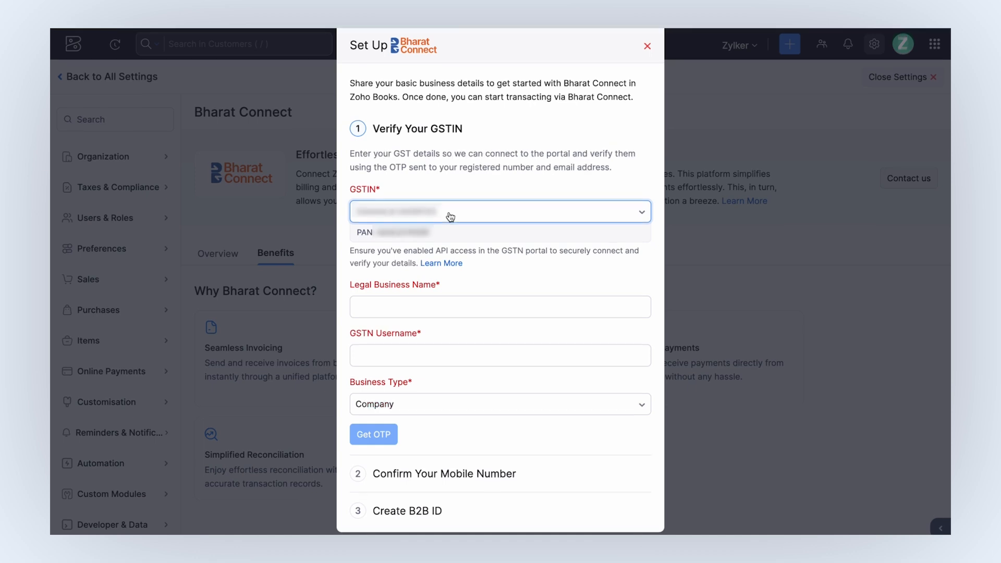
left_click(450, 307)
type("Zylker")
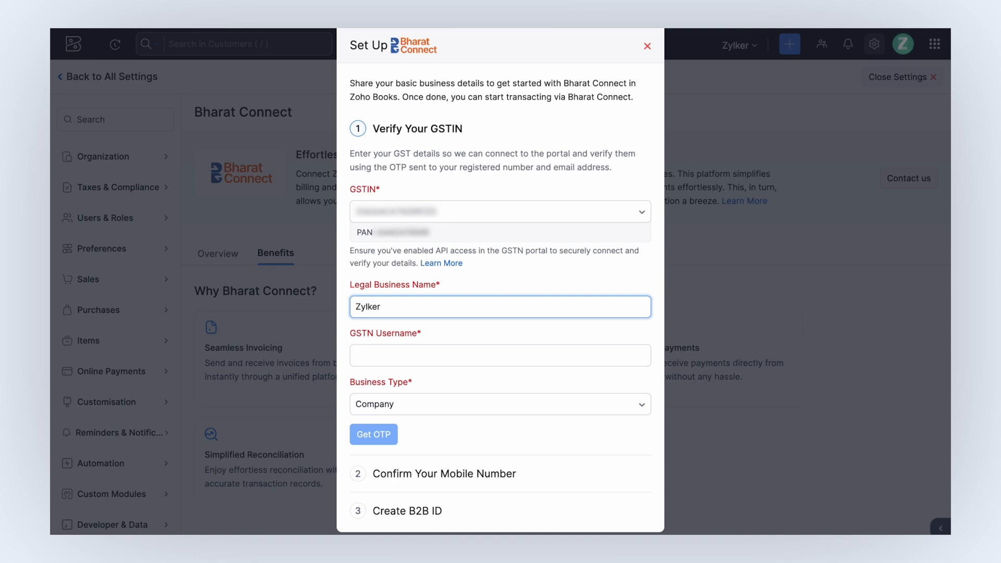
left_click(374, 355)
type("Zylker")
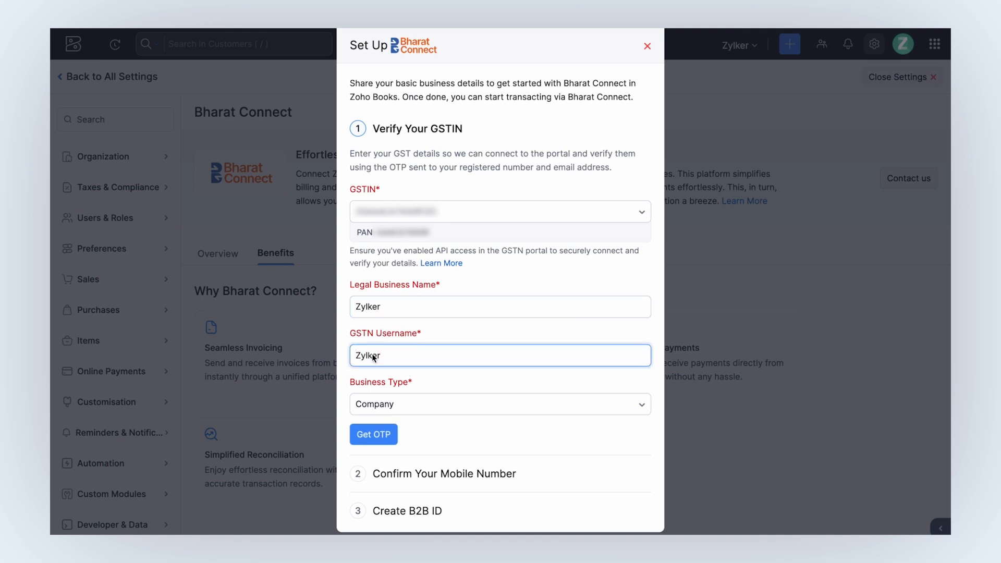
left_click(393, 406)
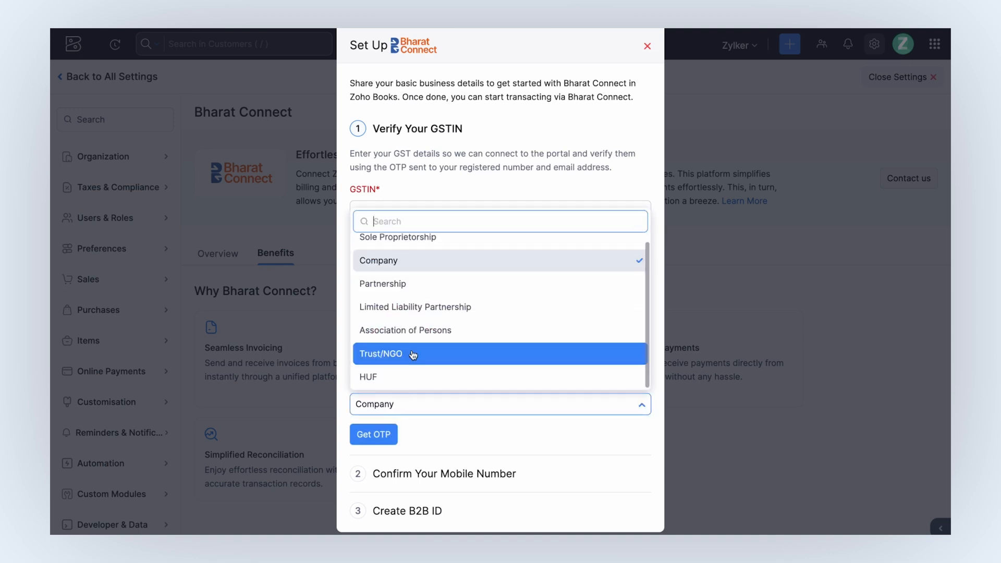
left_click(458, 263)
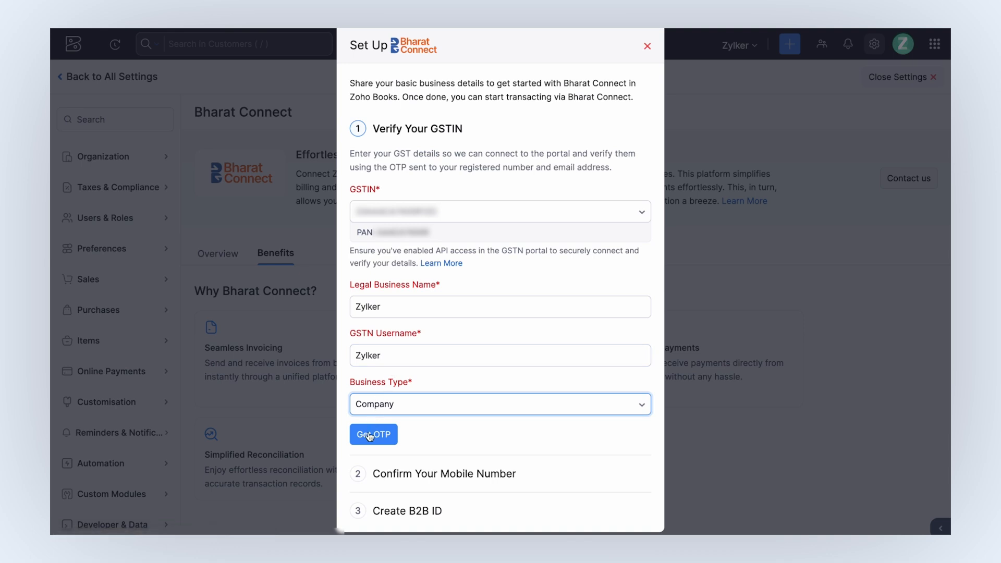
Request an OTP and enter the received code to verify the GSTIN.
left_click(371, 435)
scroll(366, 459, "down", 2)
type("222345")
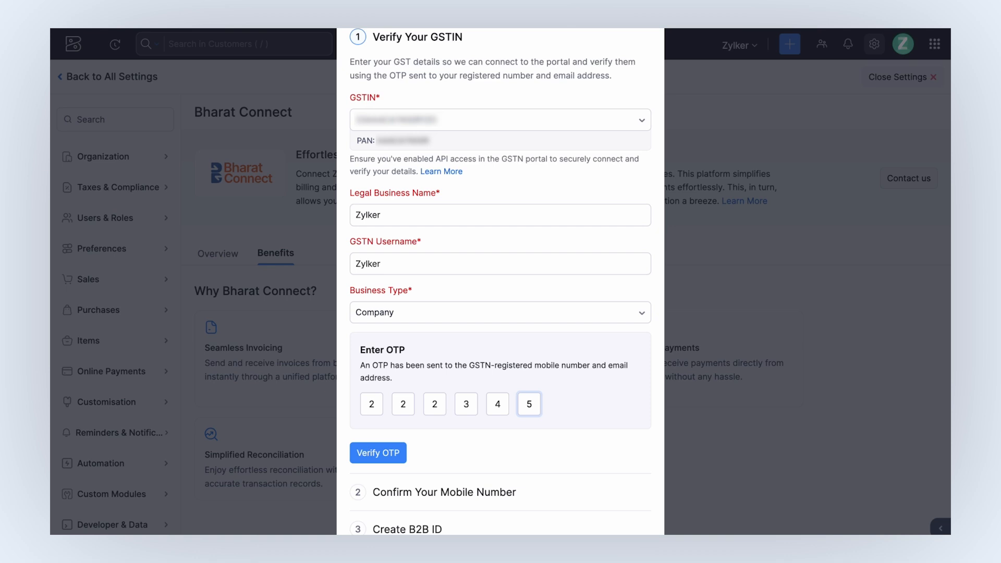
left_click(373, 454)
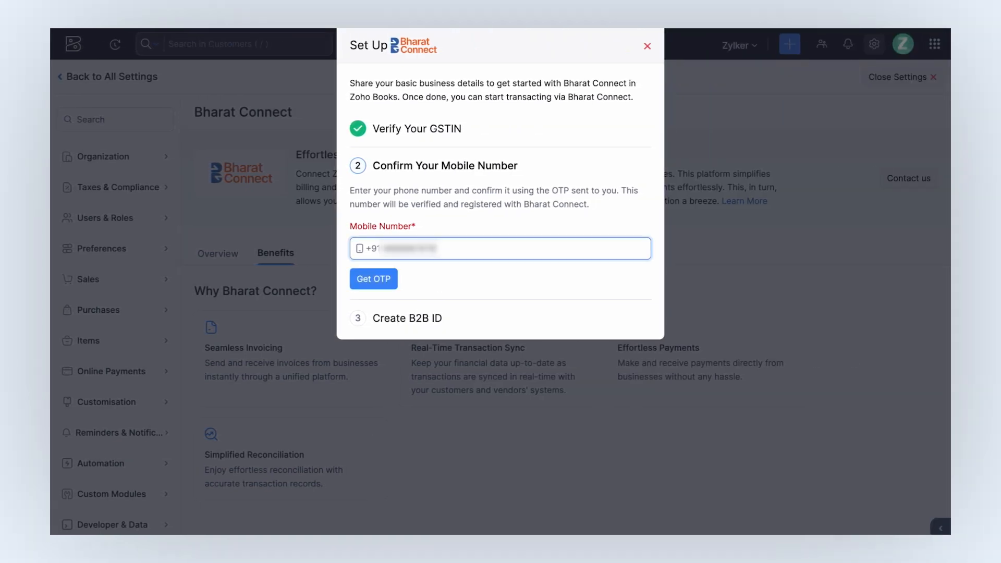
Verify the registered mobile number with the seven-digit OTP sent to it.
left_click(387, 279)
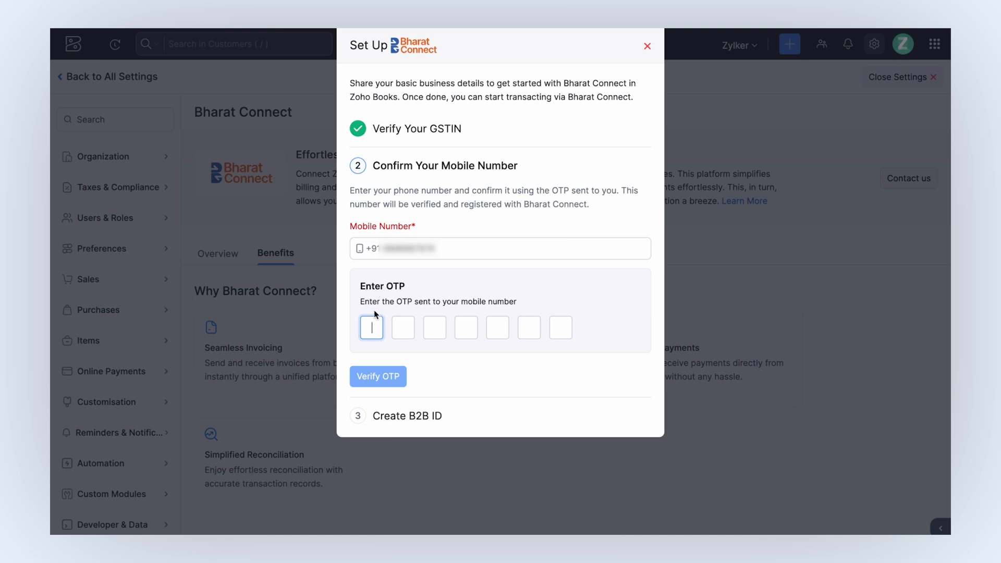
type("2344565")
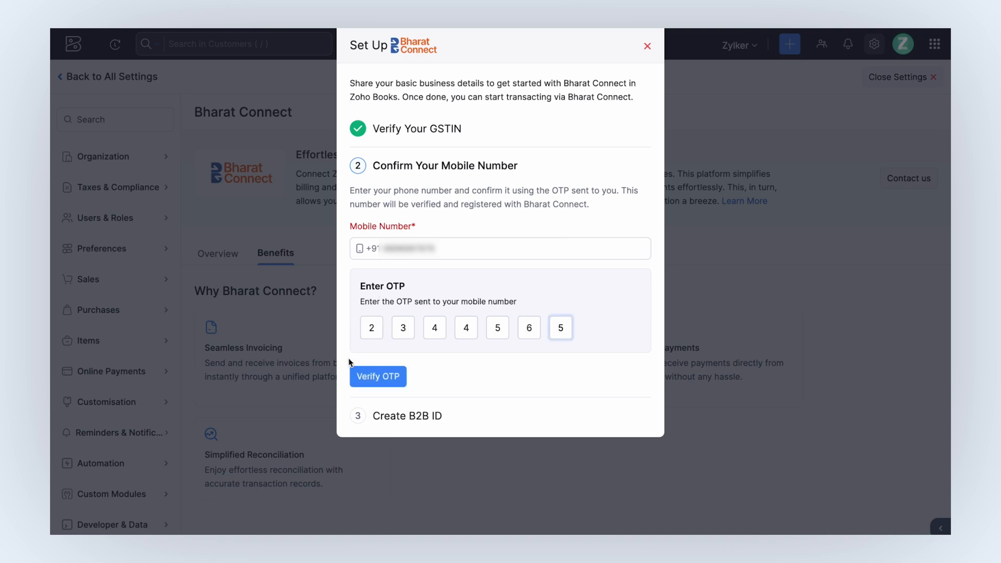
left_click(355, 375)
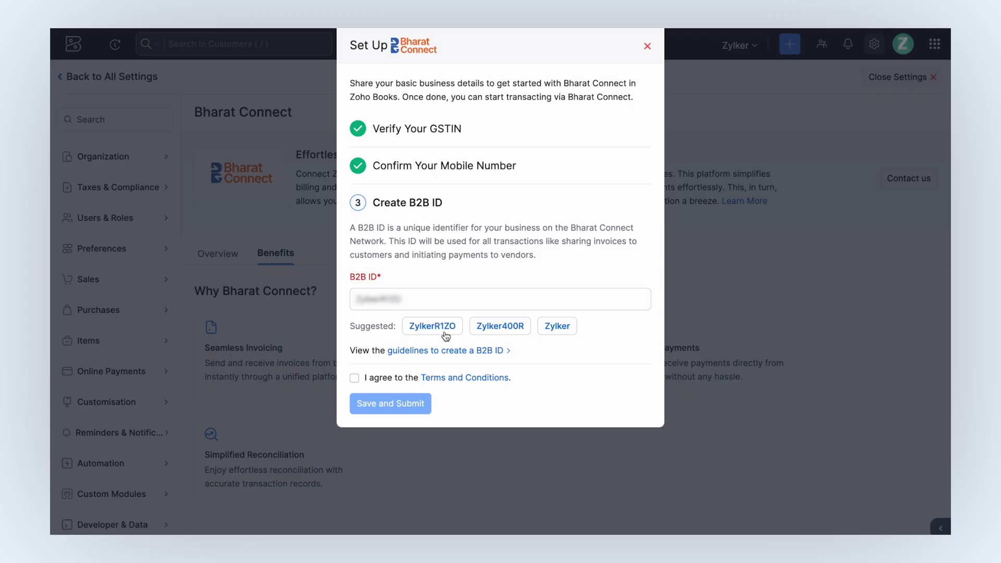
Agree to the Terms and Conditions, then save and submit the B2B ID.
left_click(354, 380)
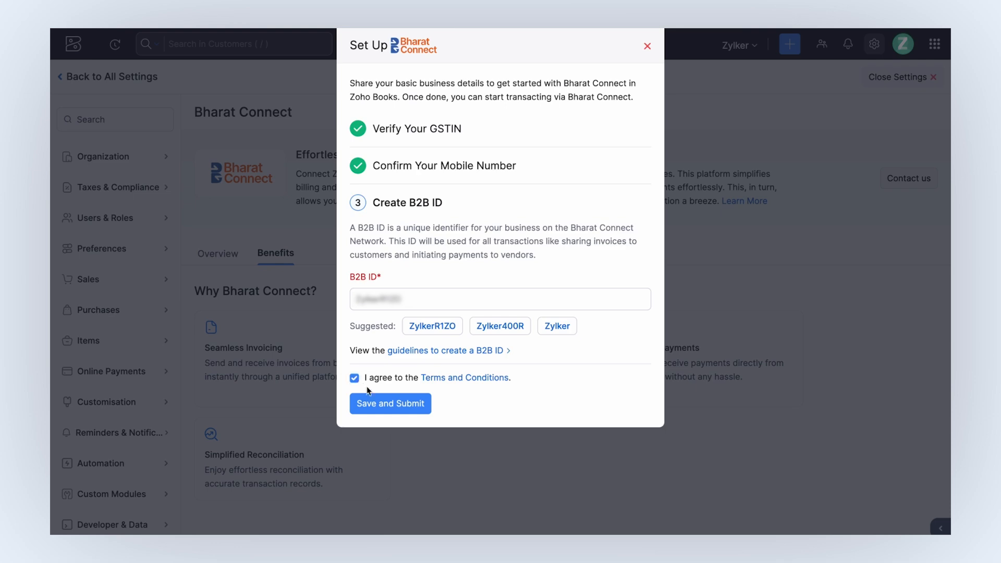
left_click(389, 409)
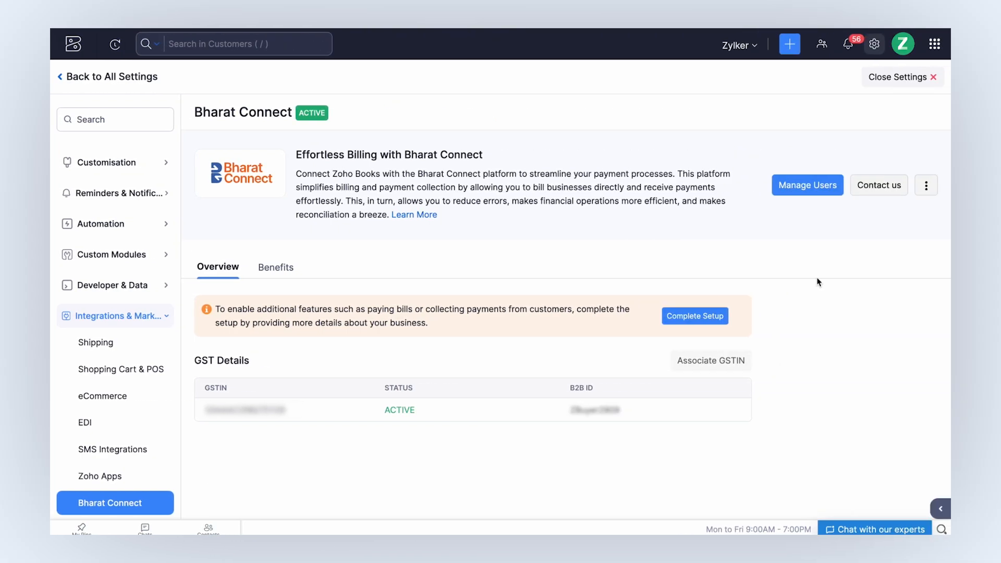
Search Bharat Connect for contacts' B2B IDs and select both fetched contacts for linking.
left_click(925, 192)
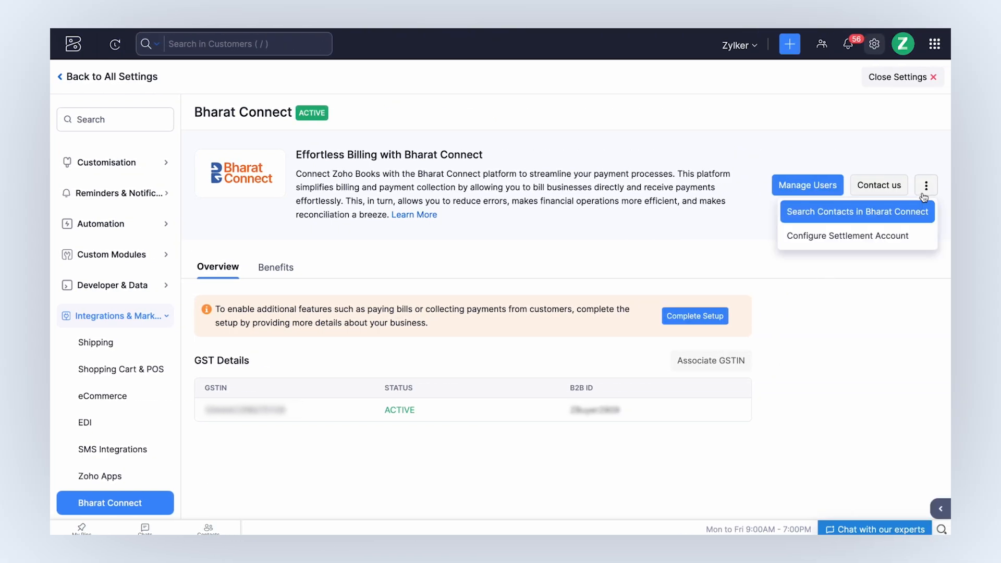
left_click(836, 215)
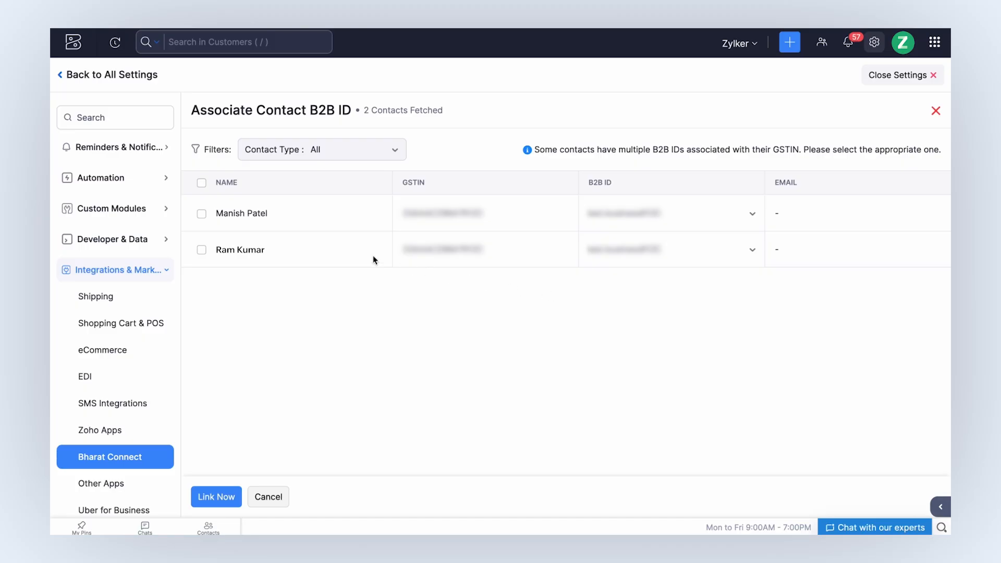
left_click(201, 214)
left_click(201, 250)
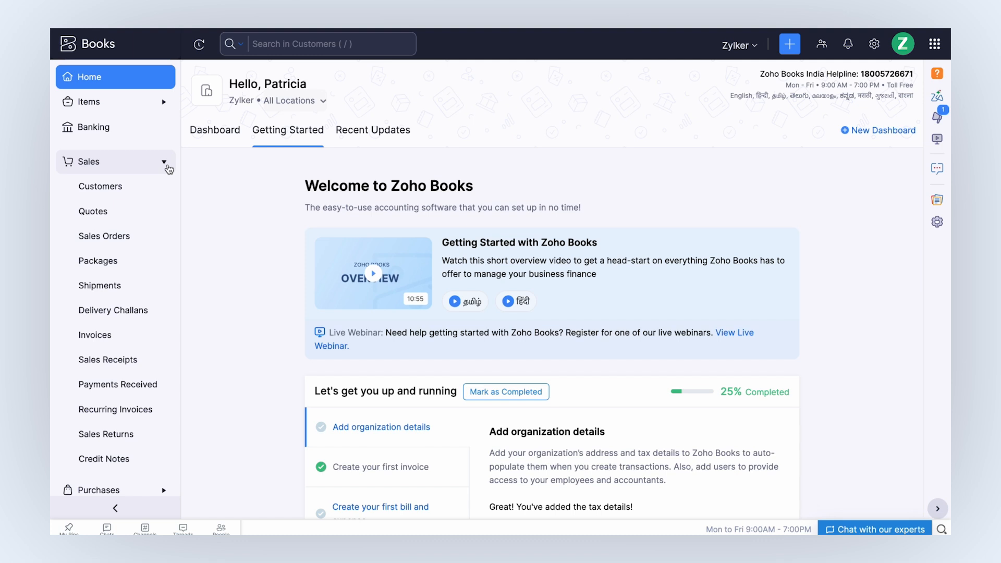
Edit the last listed customer, fetch its B2B ID from the GSTIN, and save.
left_click(145, 189)
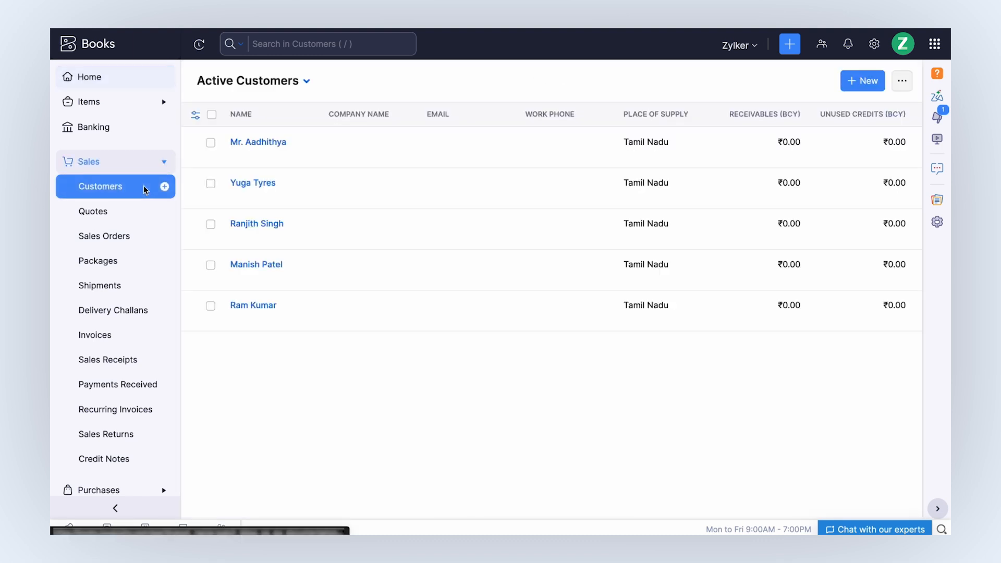
left_click(380, 312)
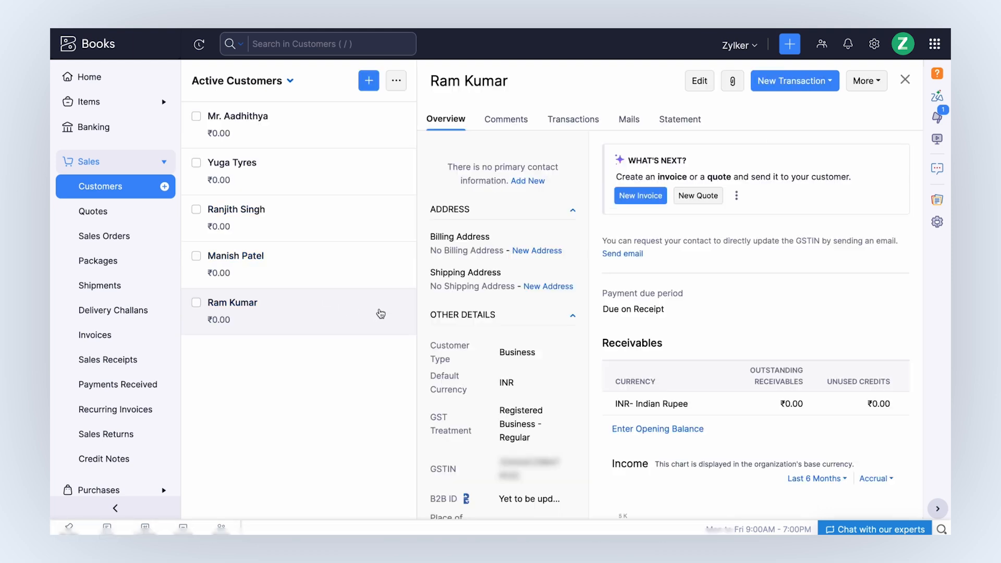
left_click(697, 84)
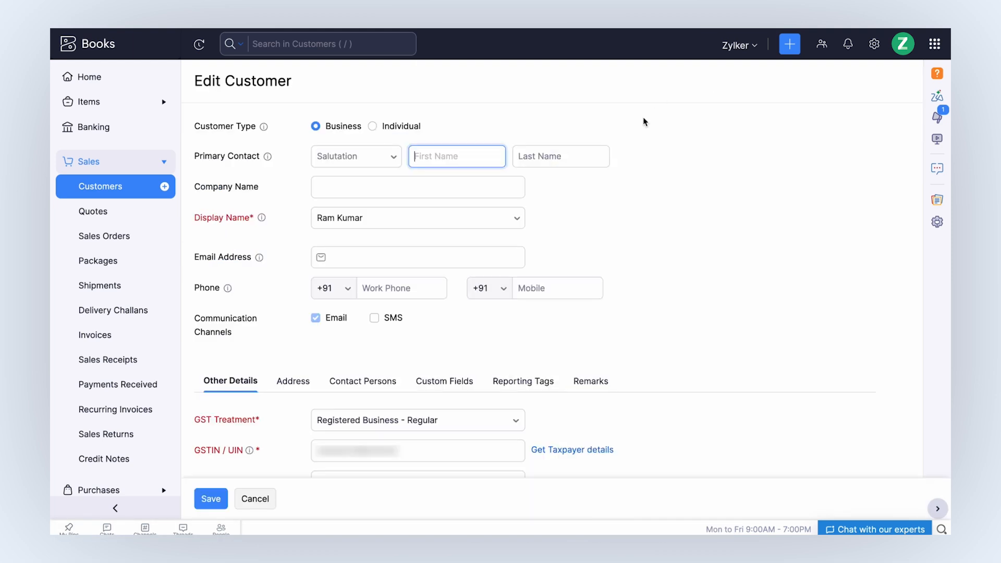
scroll(384, 352, "down", 4)
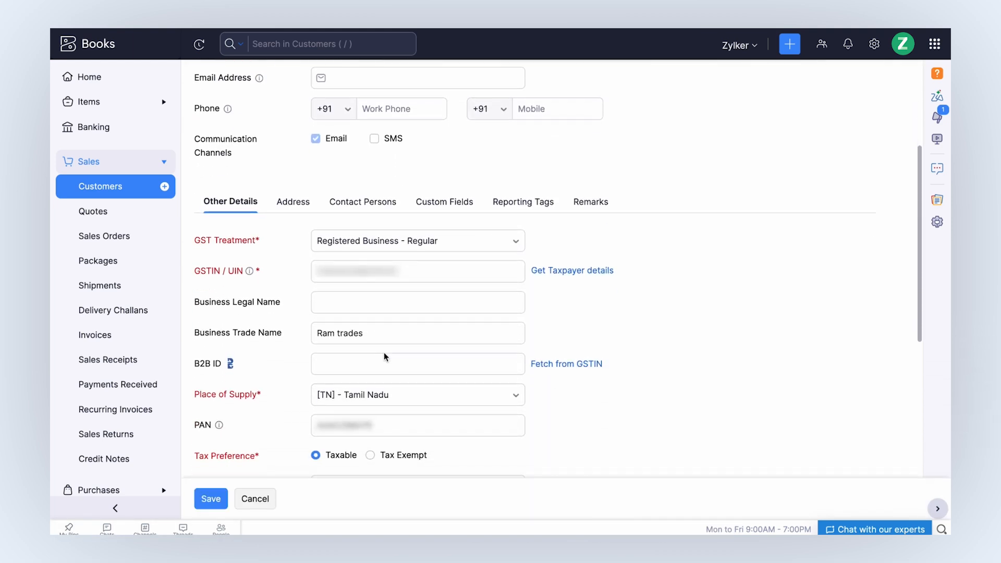
left_click(384, 352)
left_click(545, 365)
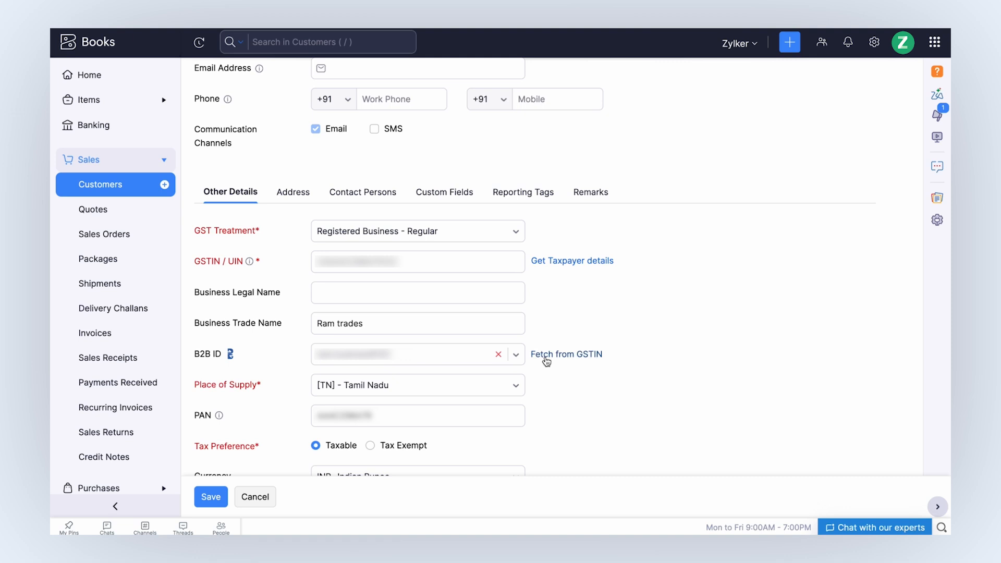
left_click(467, 355)
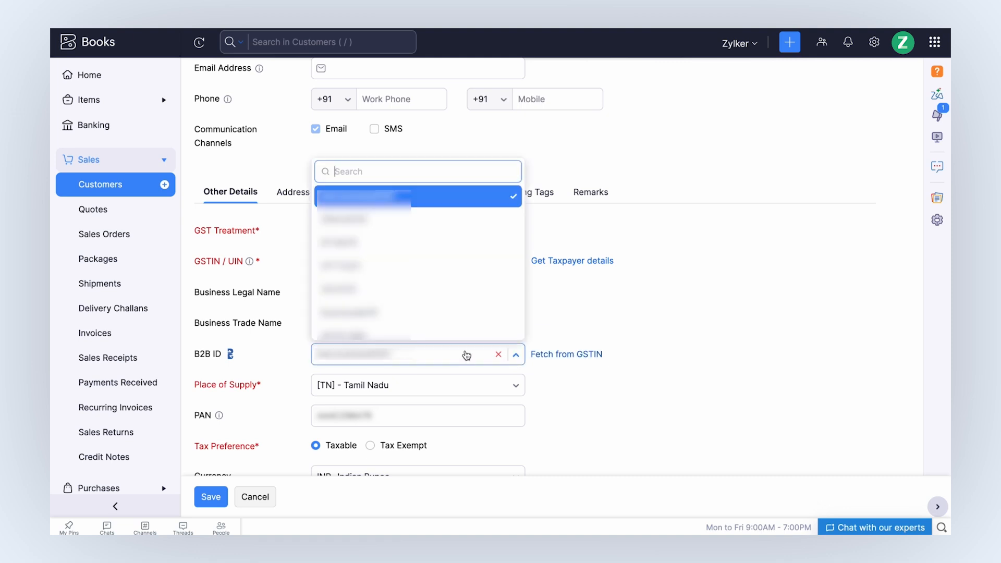
left_click(466, 355)
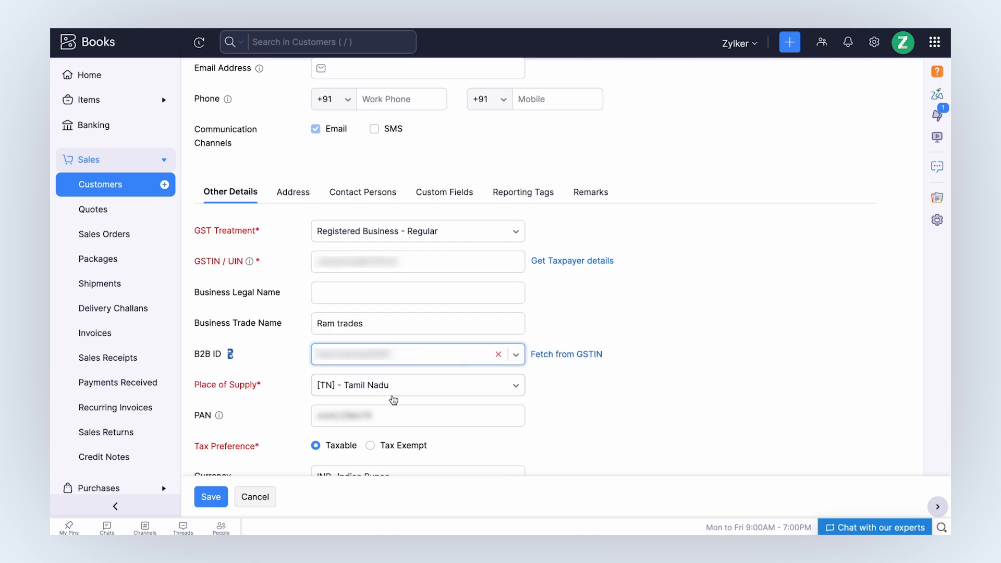
left_click(211, 496)
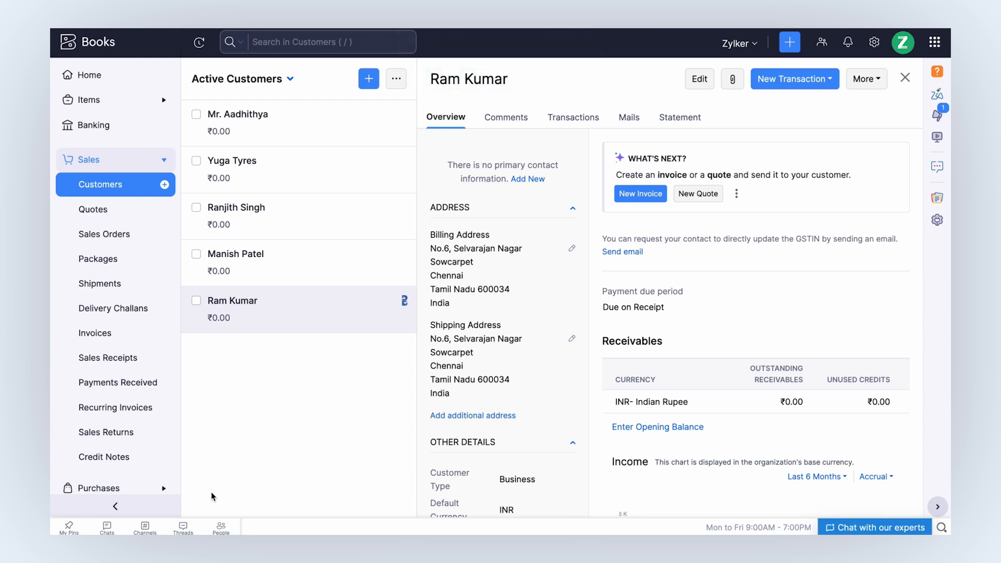
scroll(469, 409, "down", 4)
mouse_move(404, 307)
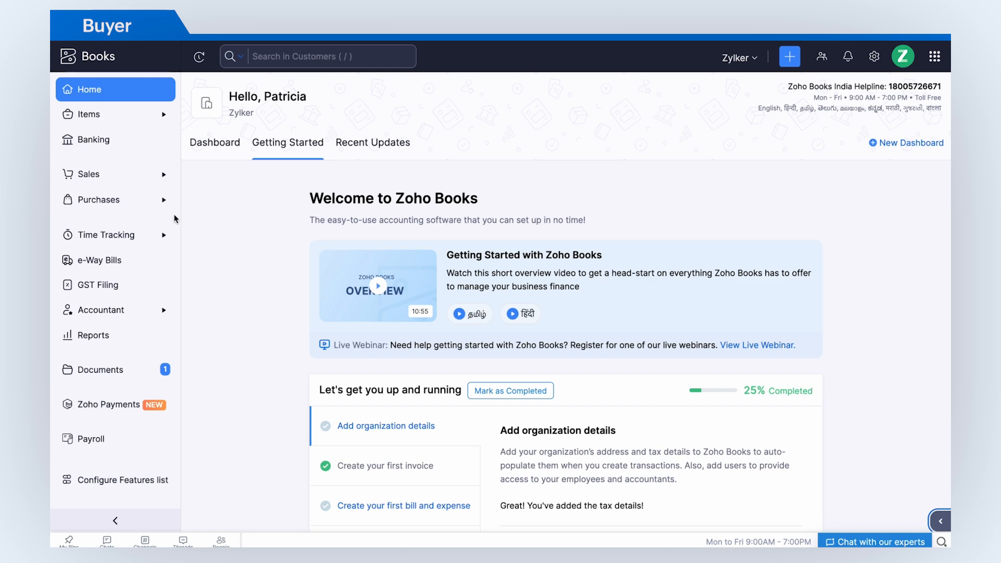
Create a purchase order for the second vendor and send it as PO-00047 via Bharat Connect.
left_click(149, 200)
left_click(150, 308)
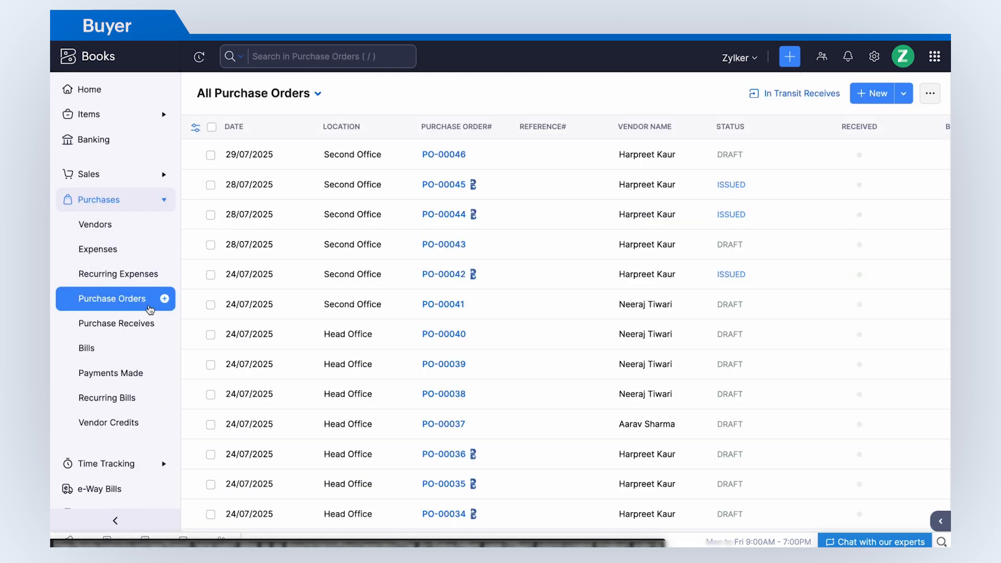
left_click(165, 300)
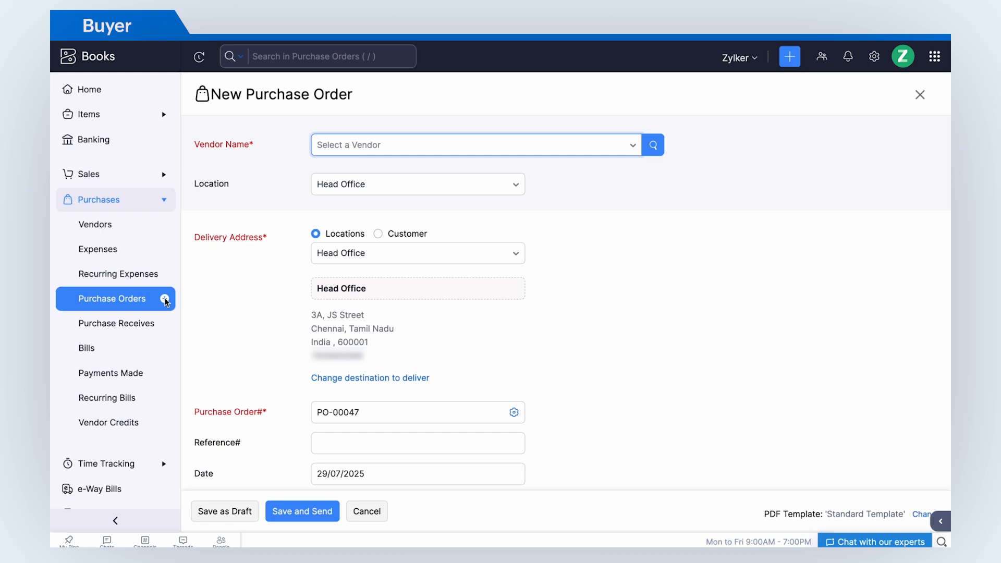
left_click(403, 148)
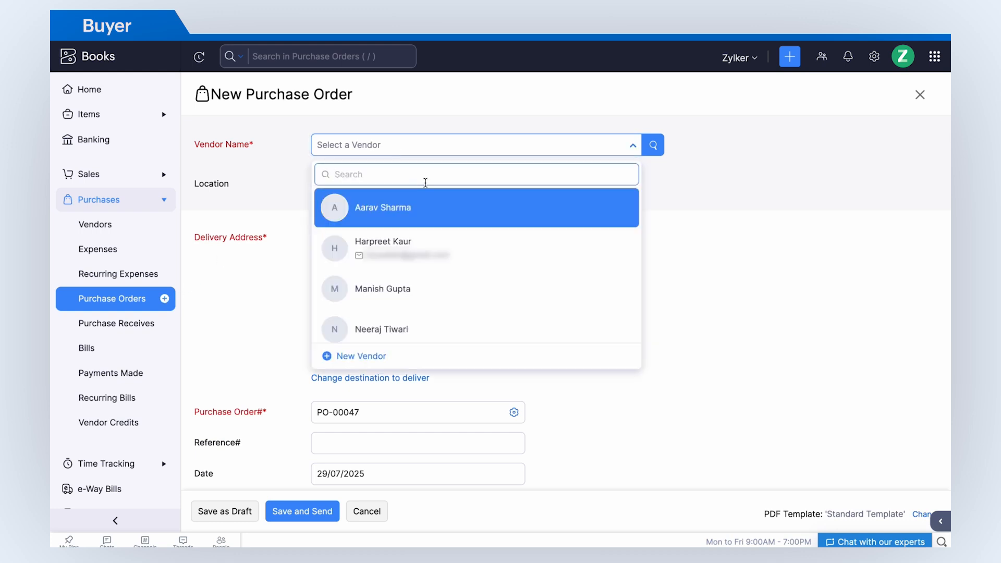
left_click(472, 244)
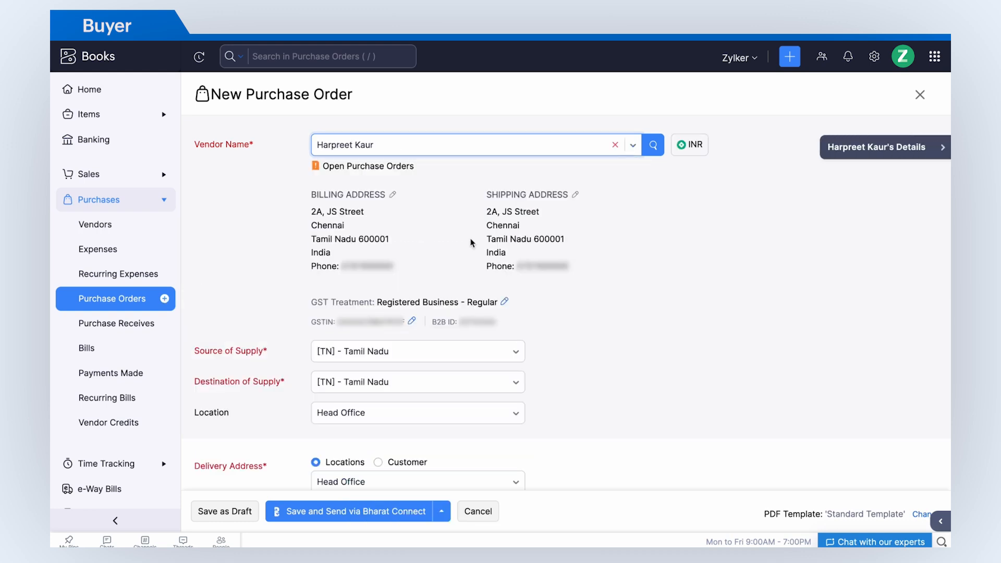
scroll(472, 243, "down", 3)
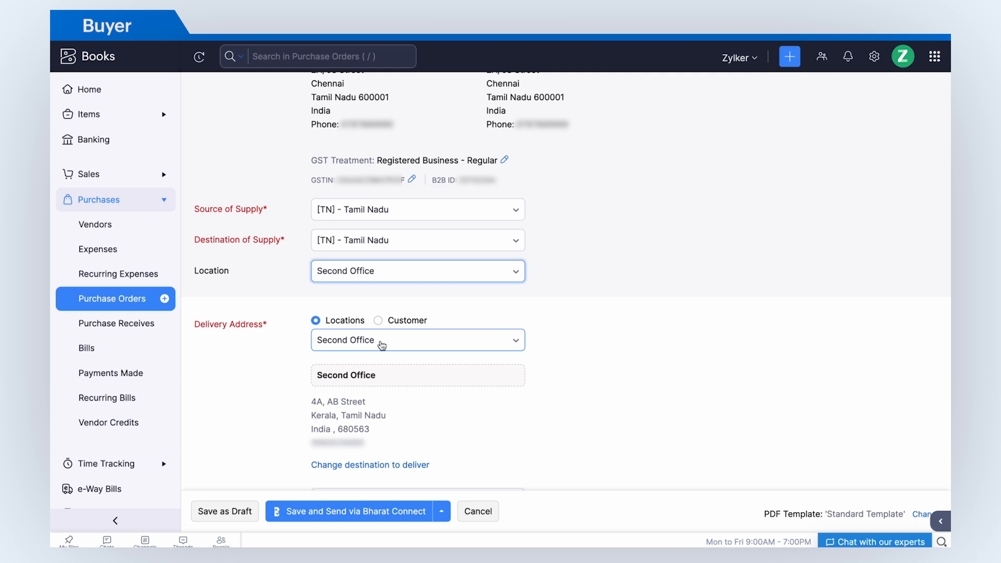
scroll(382, 345, "down", 10)
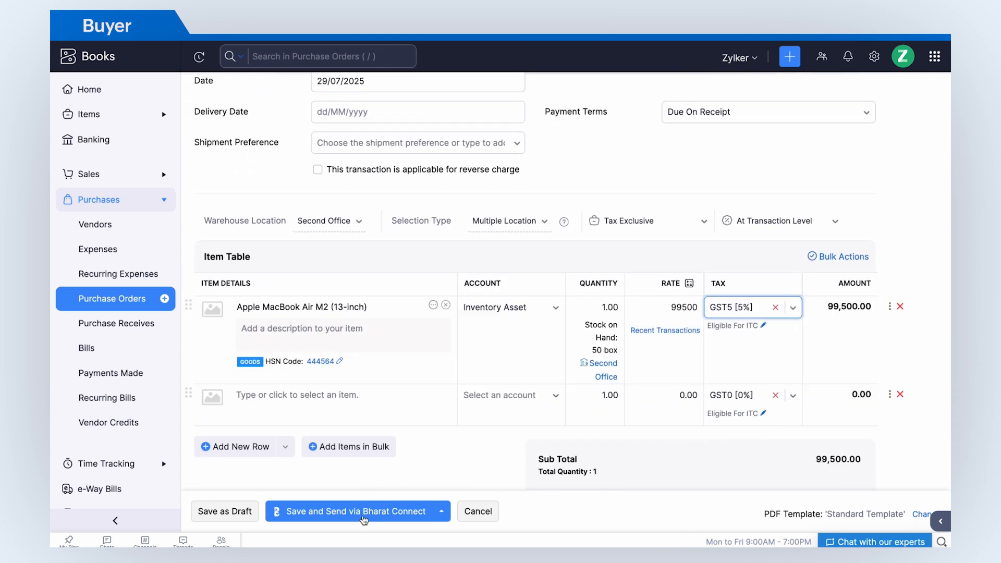
left_click(364, 517)
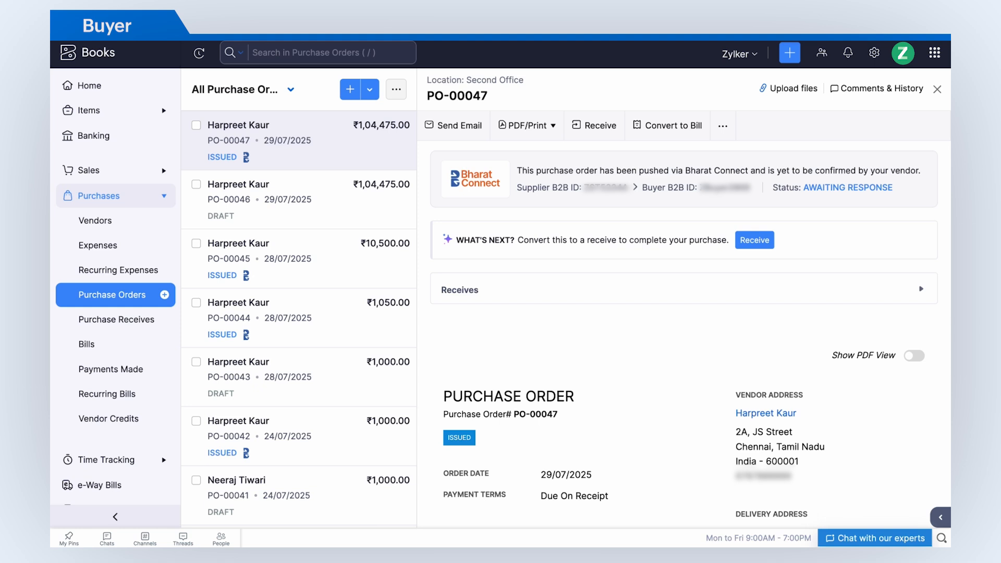
Filter purchase orders to the Yet To Be Pushed view and open draft PO-00046.
left_click(155, 302)
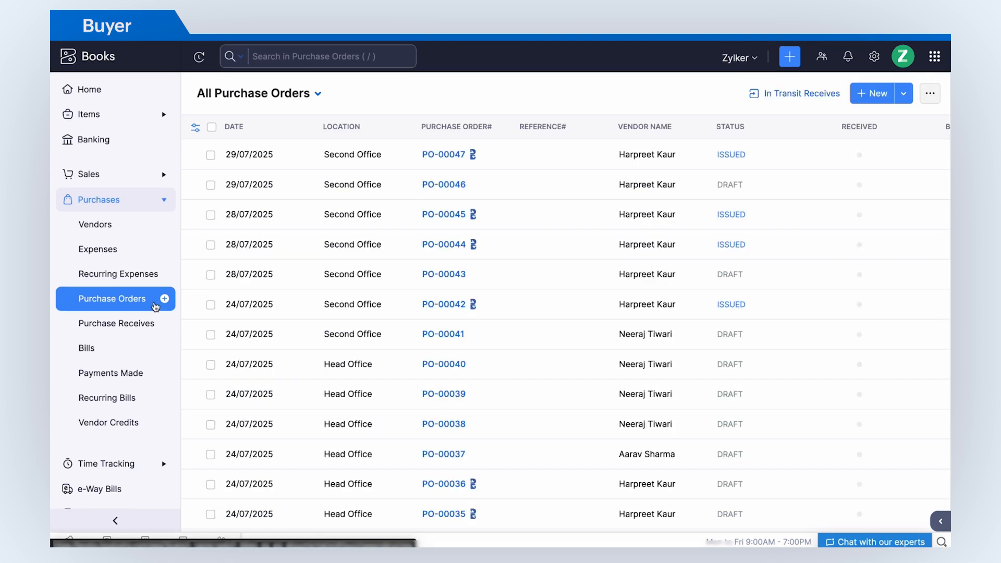
left_click(319, 95)
scroll(271, 312, "down", 4)
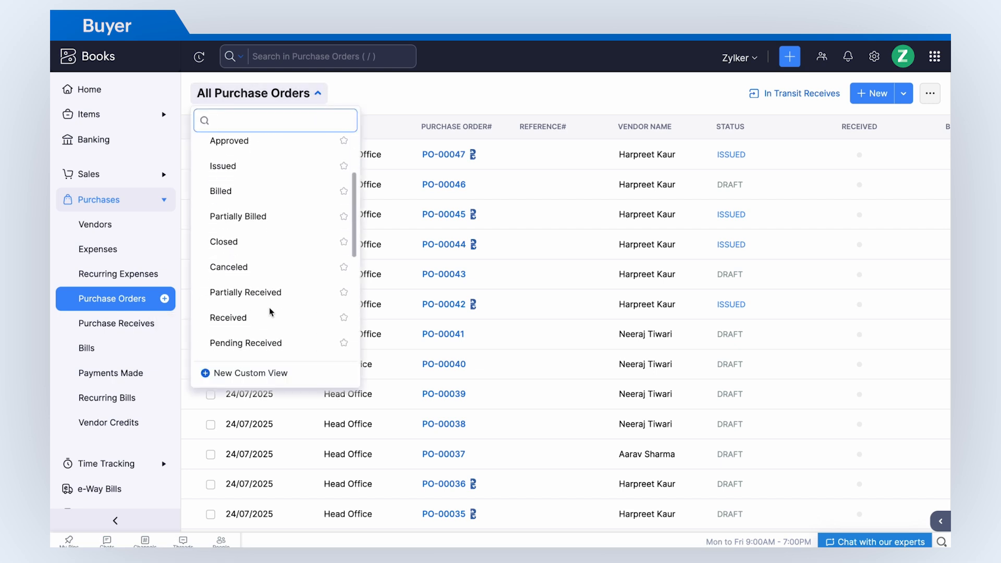
scroll(271, 312, "down", 3)
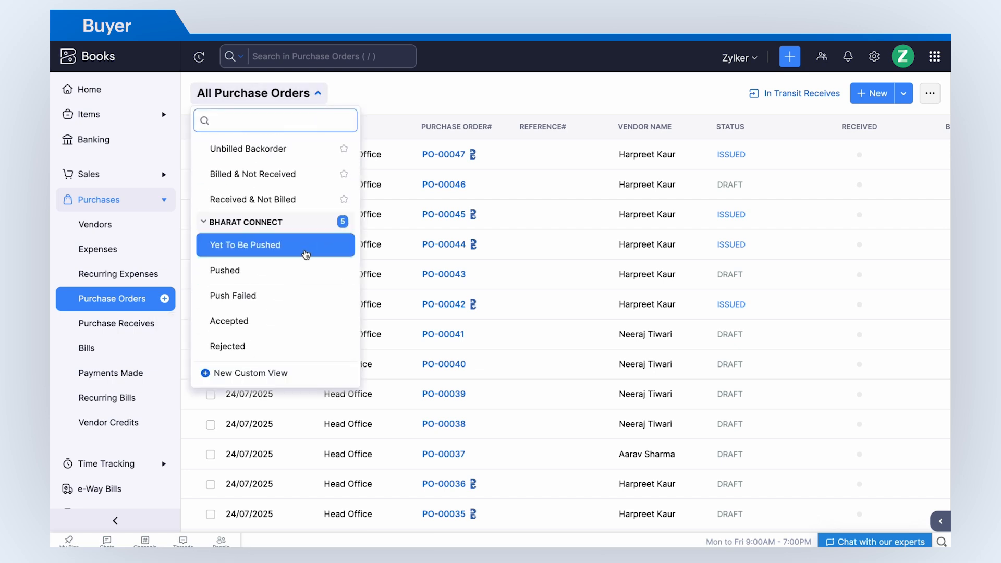
left_click(250, 246)
left_click(286, 164)
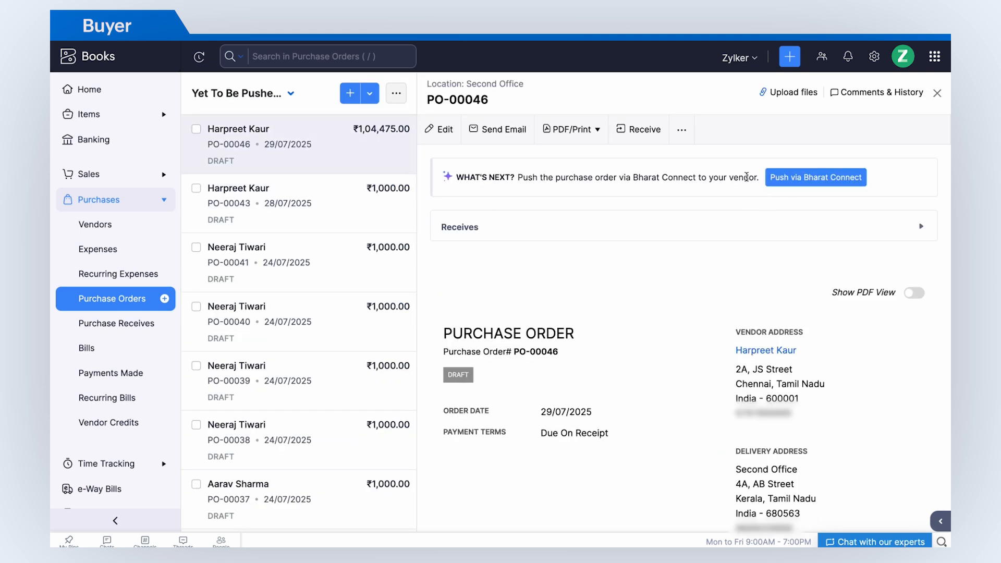
Review PO-00046's extra actions, then select PO-00046, PO-00043 and PO-00041 for bulk action.
left_click(682, 130)
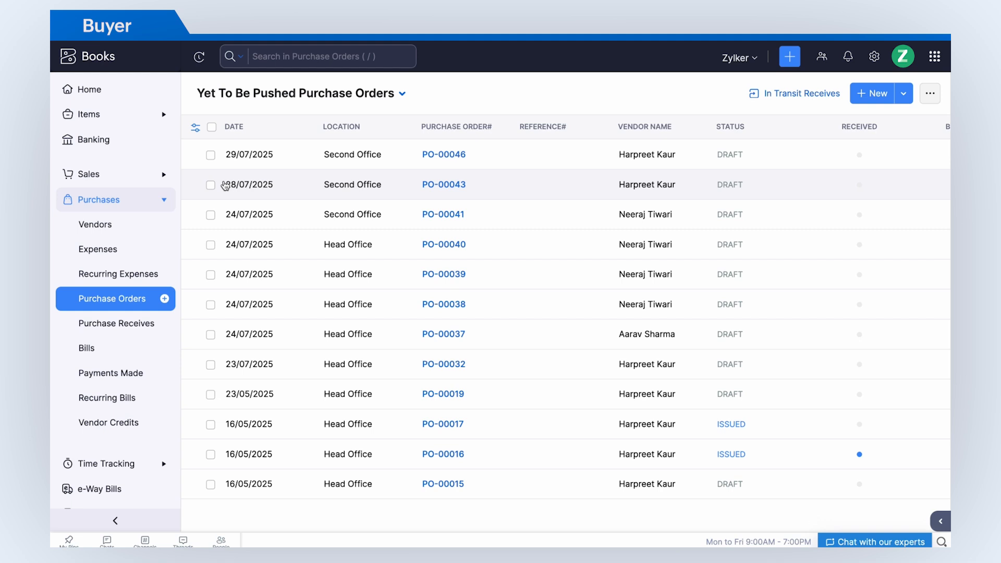
left_click(211, 155)
left_click(198, 183)
left_click(198, 213)
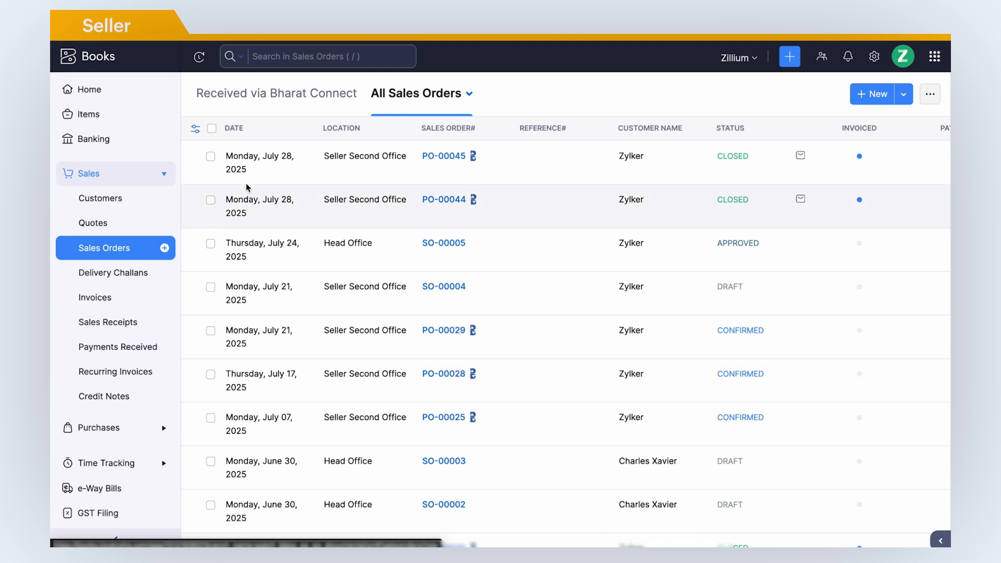
Create a sales order from received PO-00047, review the unmatched item, then save and accept it.
left_click(329, 104)
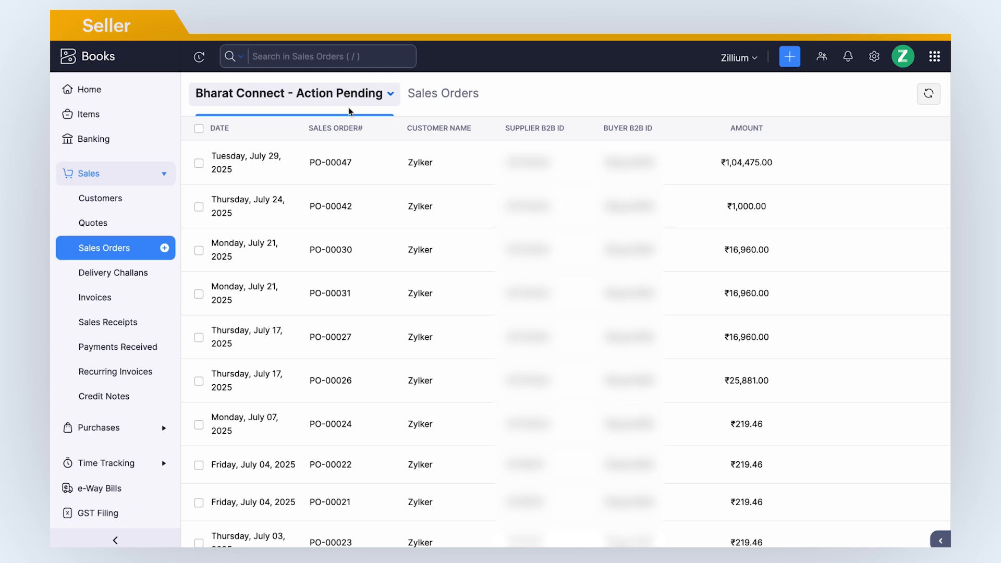
mouse_move(749, 173)
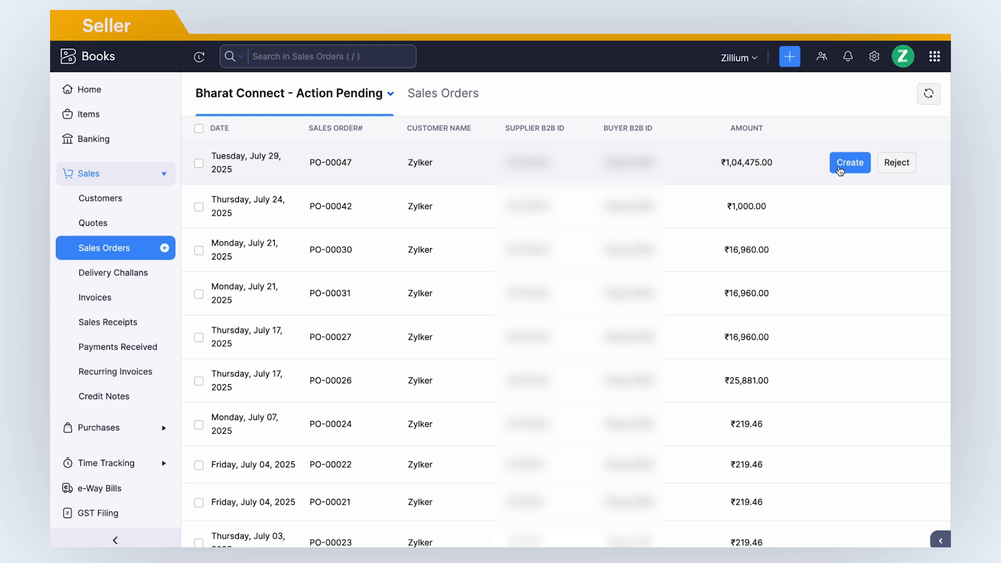
left_click(840, 166)
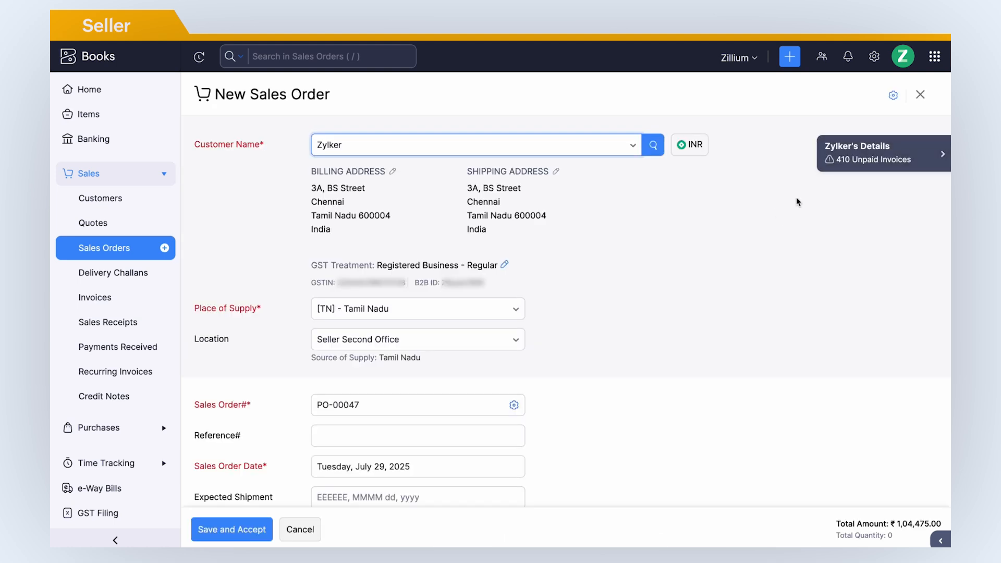
scroll(529, 367, "down", 3)
scroll(530, 370, "down", 6)
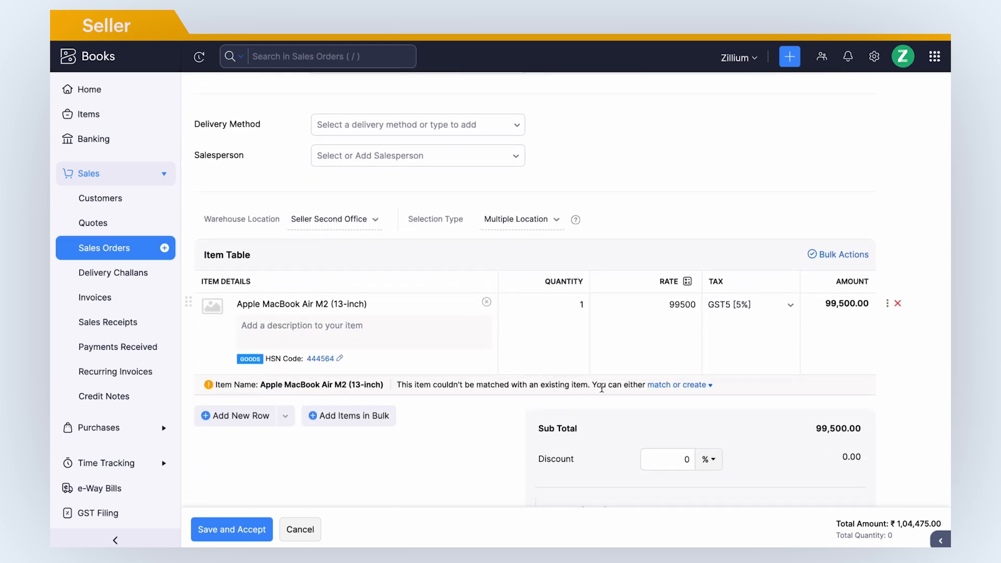
left_click(692, 386)
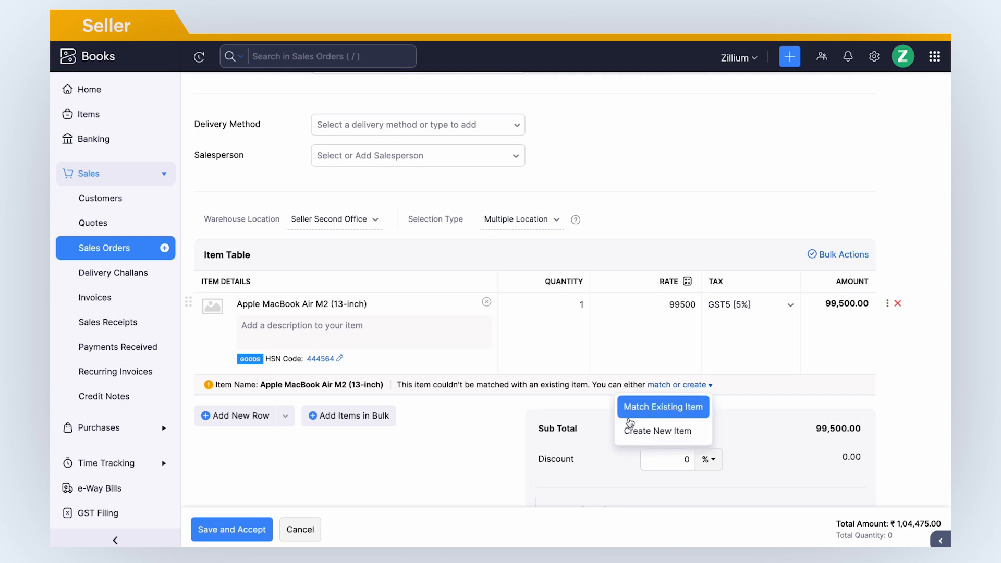
left_click(463, 448)
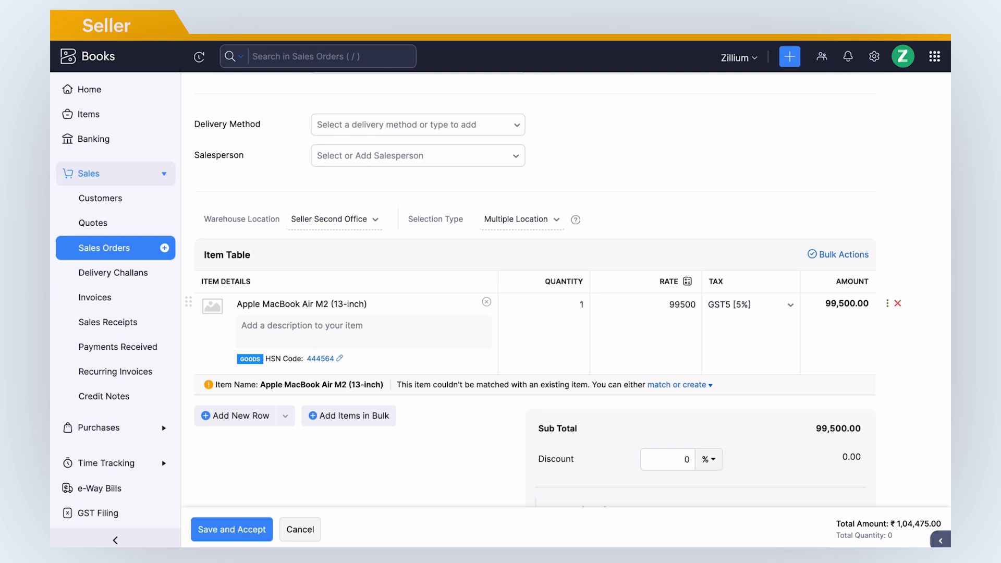
left_click(229, 527)
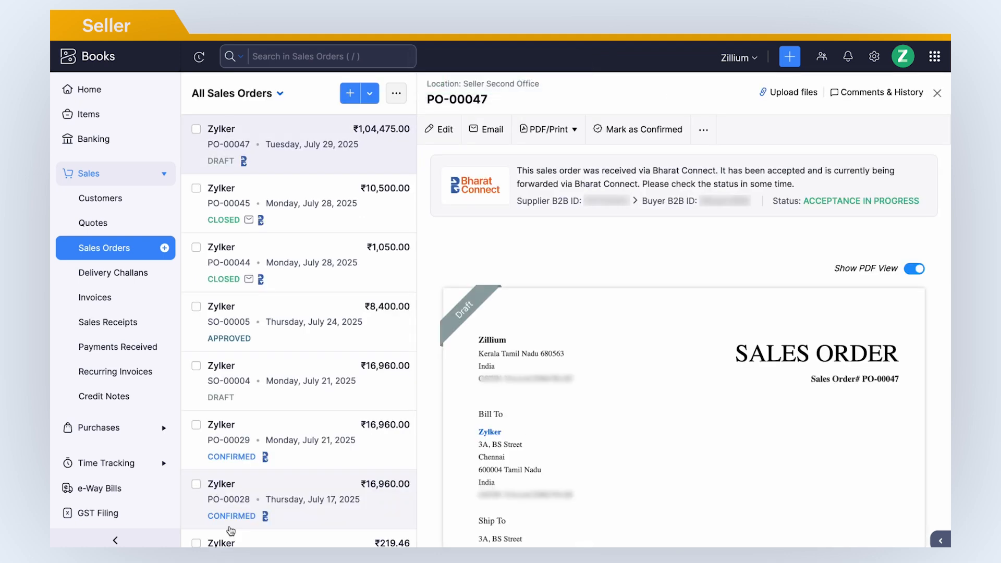
Scroll through sales order PO-00047 to check its item and ₹1,04,475.00 total.
scroll(429, 476, "down", 3)
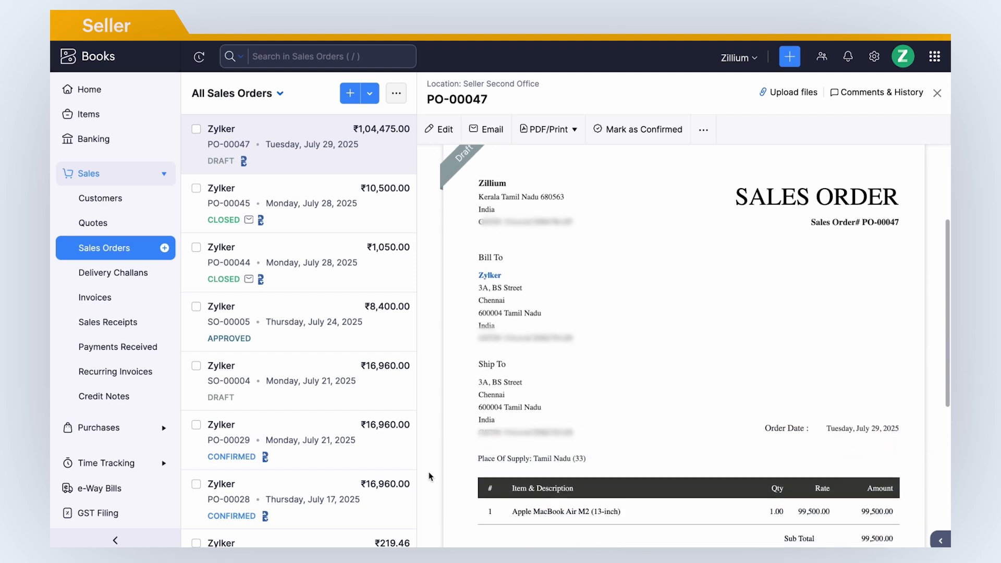
scroll(429, 476, "down", 3)
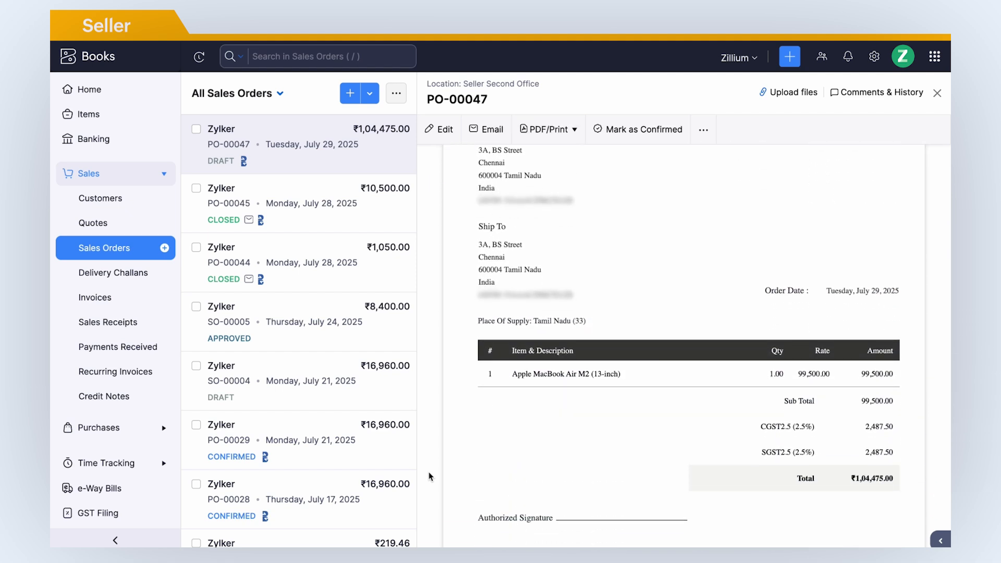
scroll(429, 475, "up", 6)
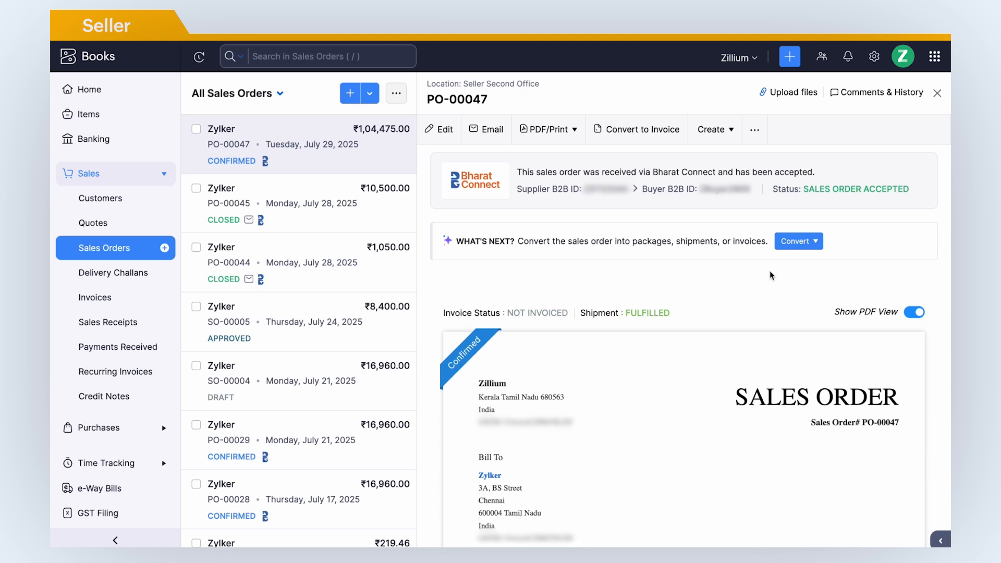
Convert sales order PO-00047 to invoice INV-000463 for ₹1,04,475.00 and send via Bharat Connect.
left_click(808, 244)
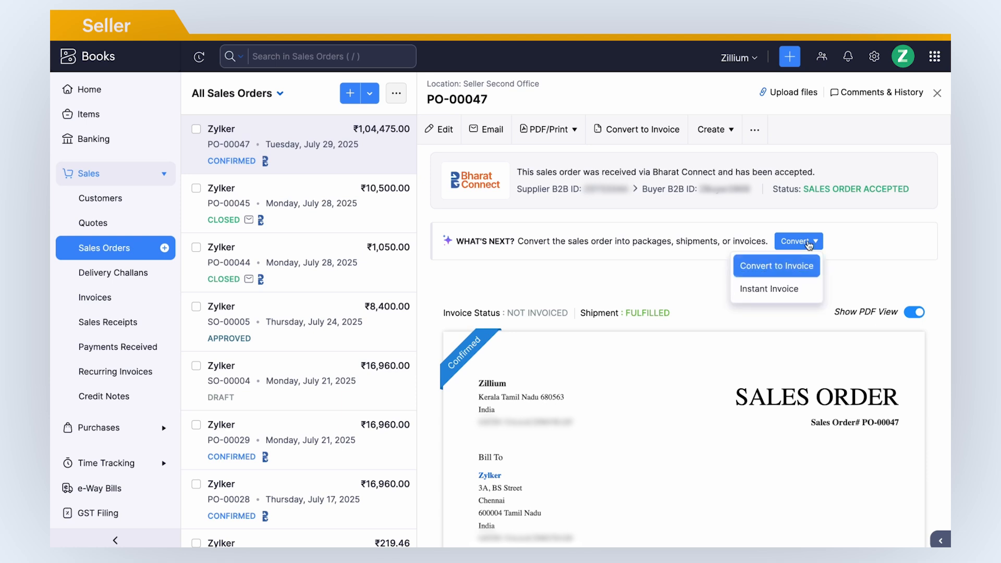
left_click(764, 269)
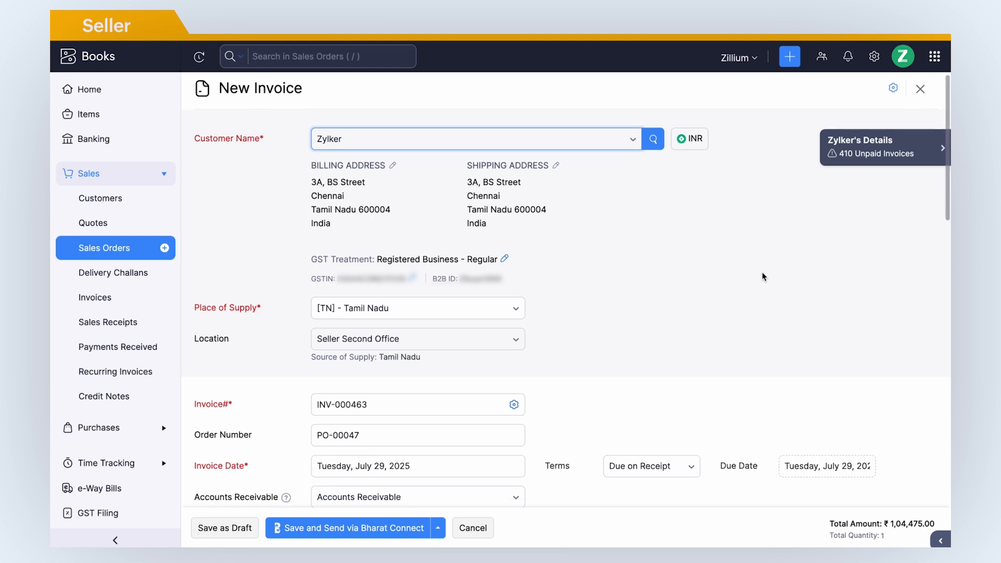
scroll(763, 277, "down", 10)
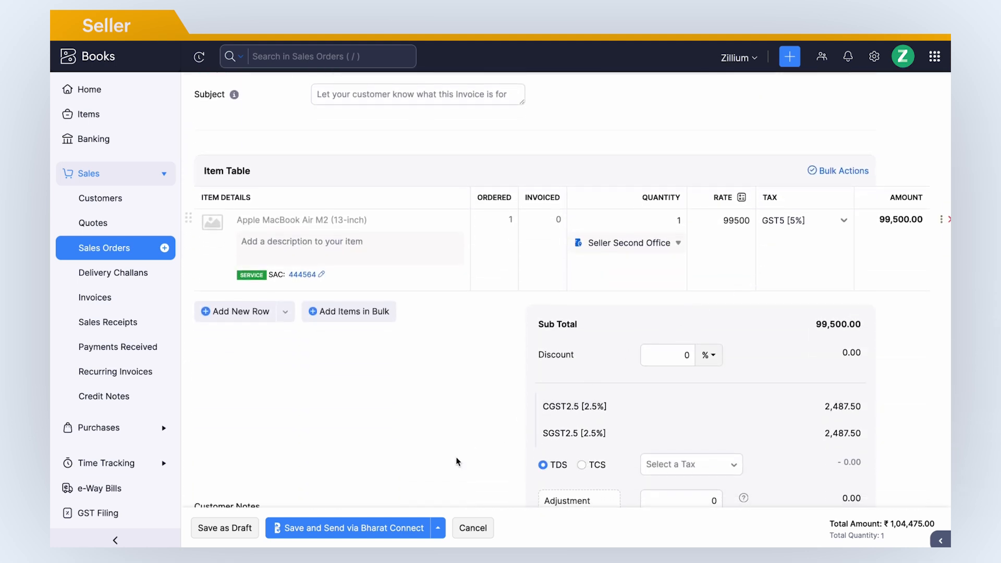
left_click(357, 532)
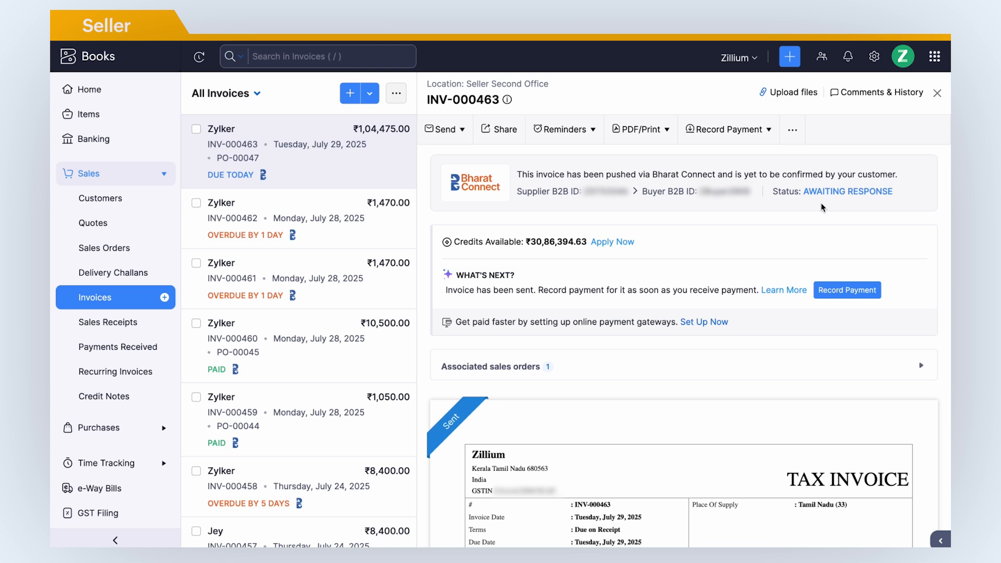
Filter the invoice list to the Bharat Connect 'Yet To Be Pushed' view.
left_click(135, 308)
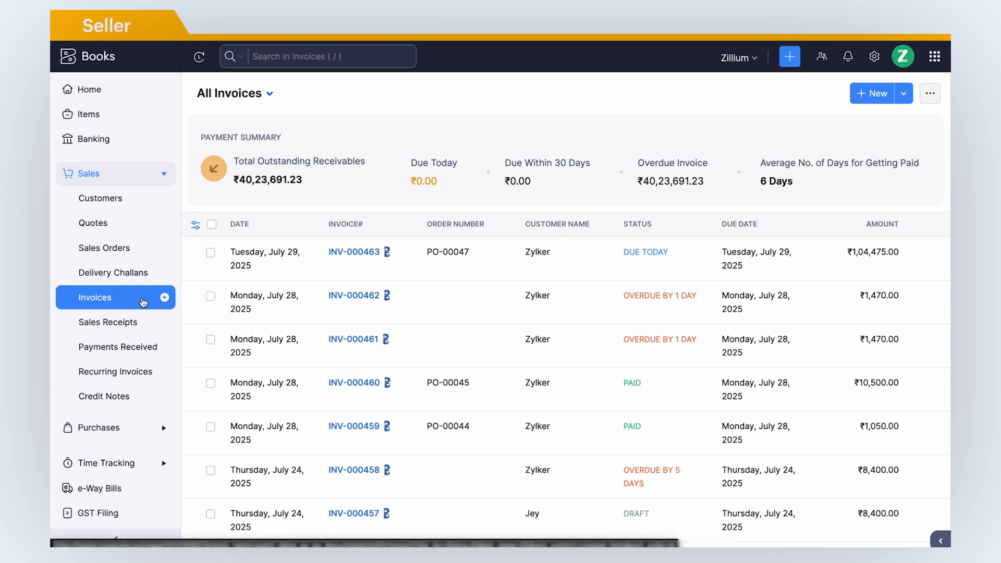
left_click(268, 94)
scroll(262, 301, "down", 1)
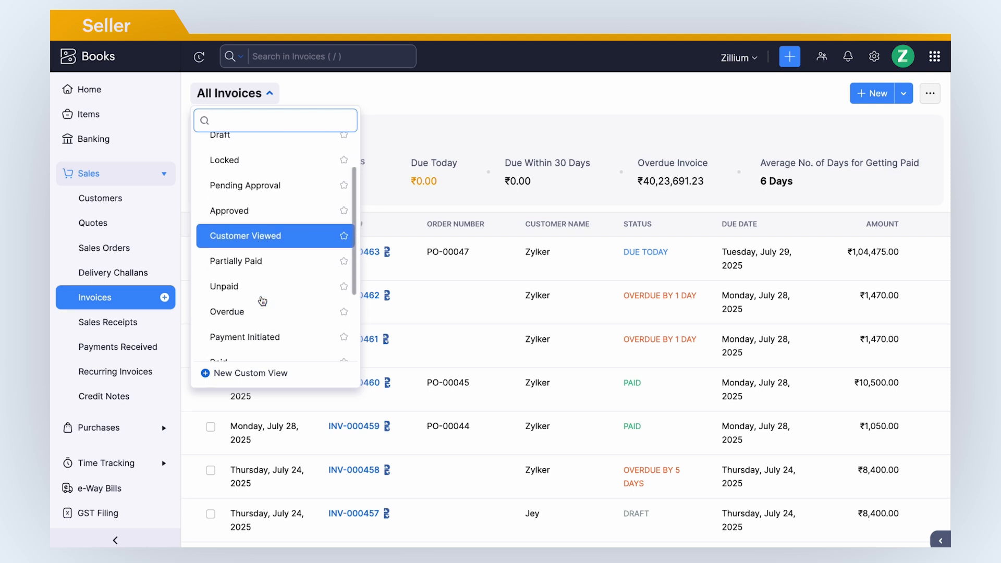
scroll(262, 301, "down", 2)
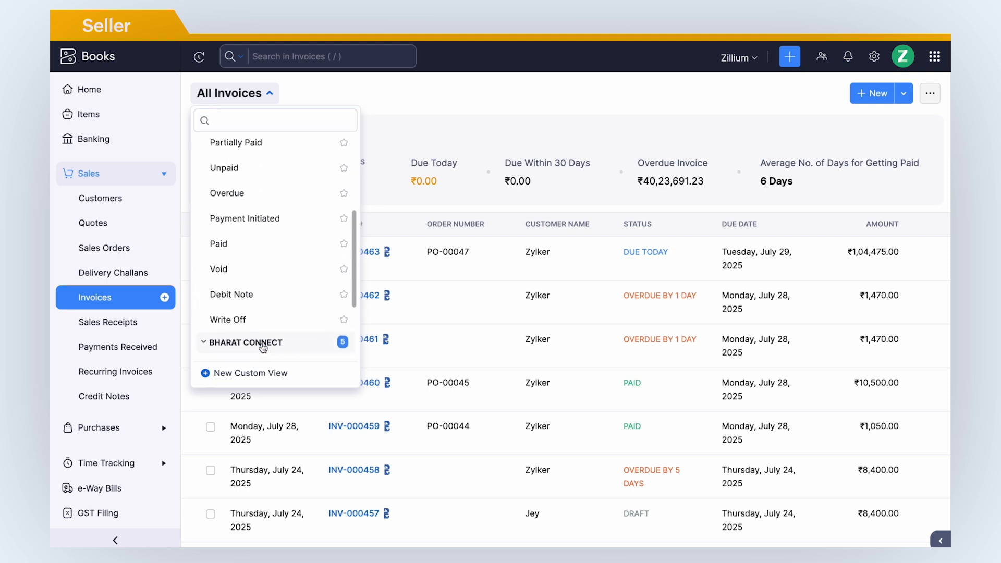
scroll(258, 346, "down", 2)
left_click(300, 245)
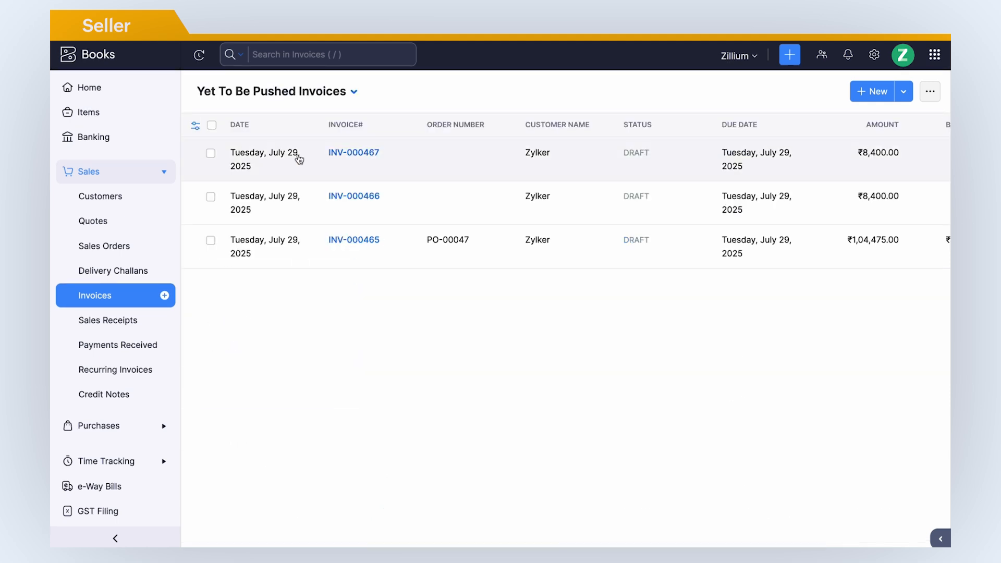
Review draft invoice INV-000467's extra actions, then select all three yet-to-be-pushed invoices.
left_click(299, 159)
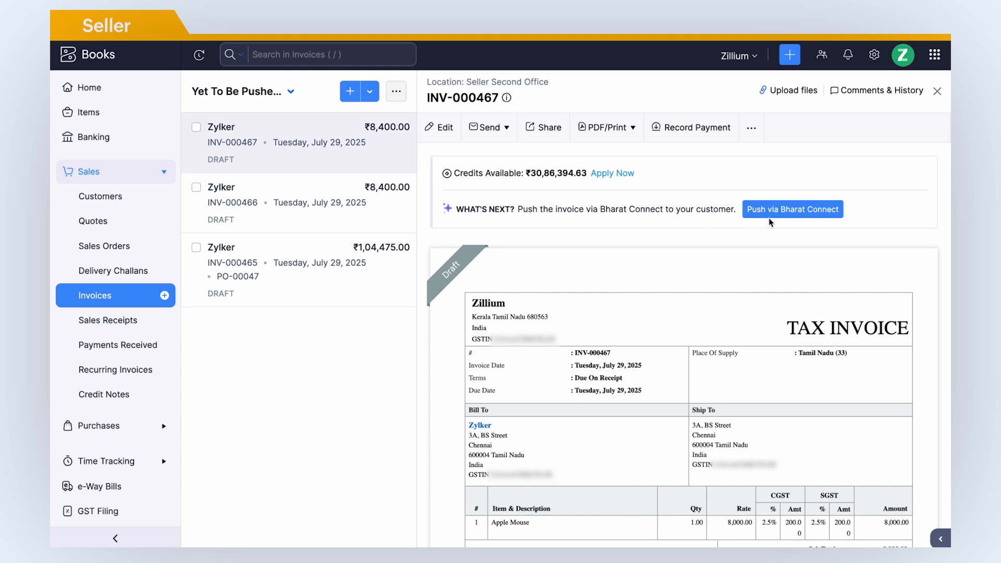
left_click(751, 131)
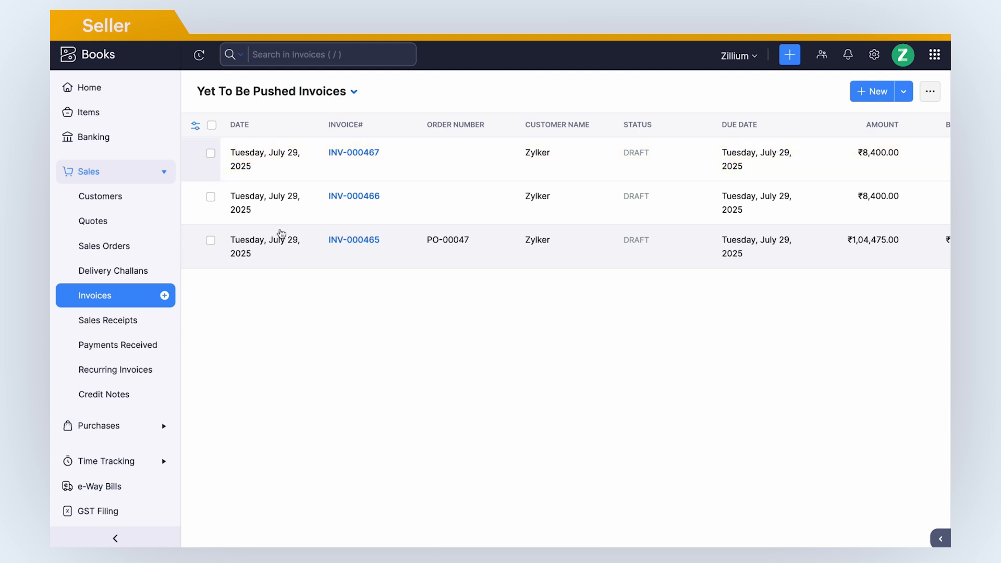
left_click(212, 125)
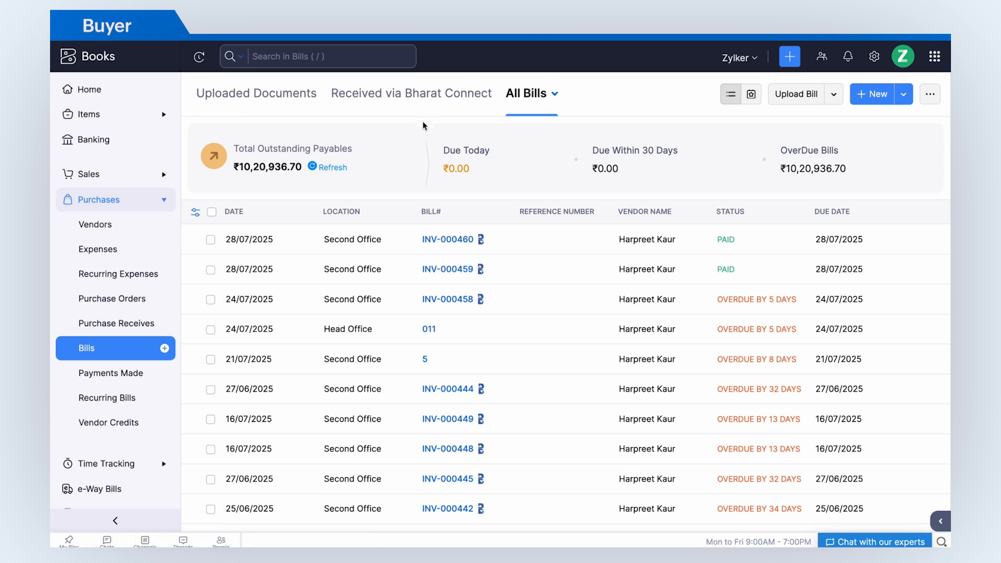
Start a bill from incoming Bharat Connect invoice INV-000463.
left_click(439, 105)
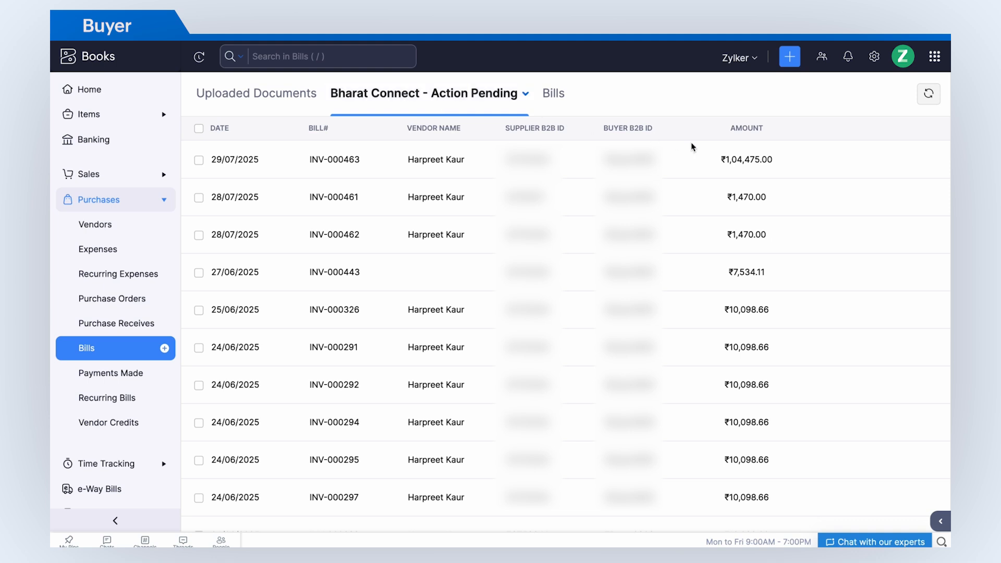
mouse_move(795, 161)
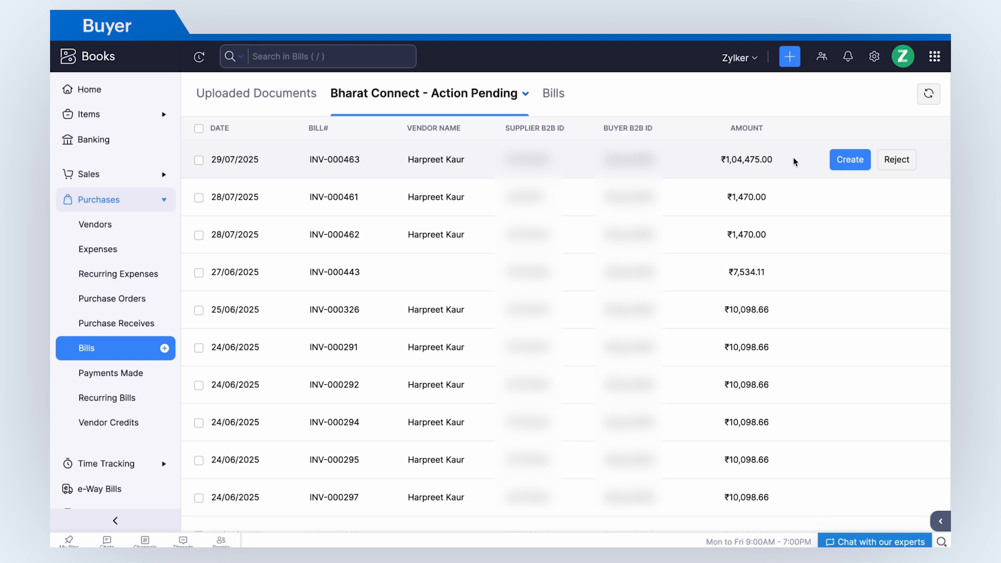
left_click(846, 159)
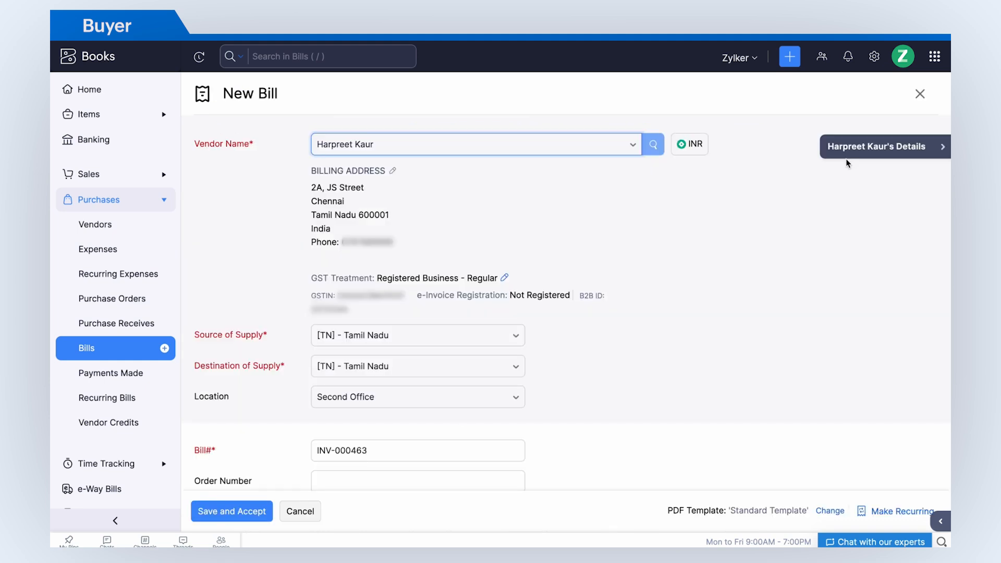
Enter warehouse storage bay number 4456, check the item match, and save and accept the bill.
scroll(502, 376, "down", 3)
left_click(503, 377)
type("4456")
scroll(502, 375, "down", 5)
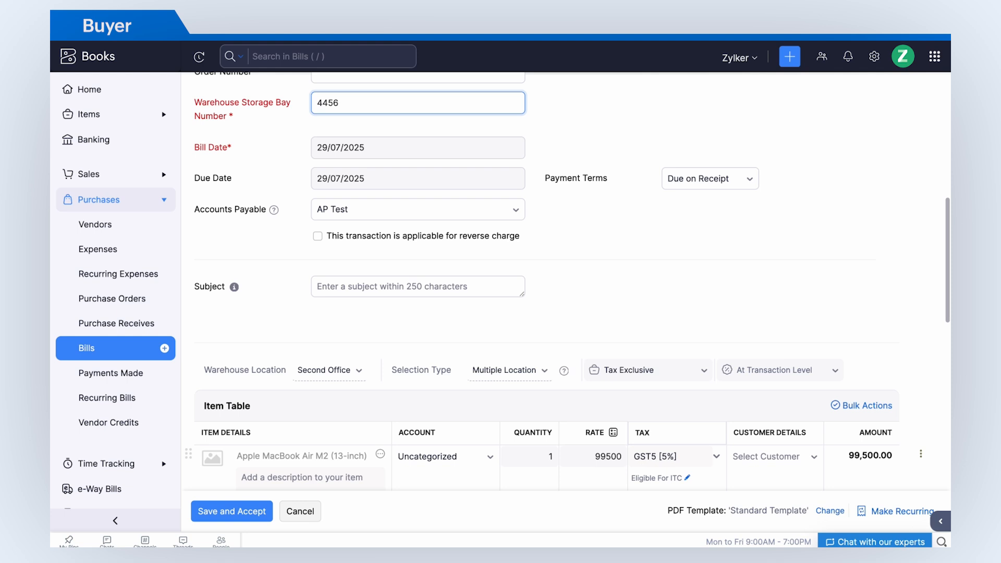
scroll(573, 277, "down", 5)
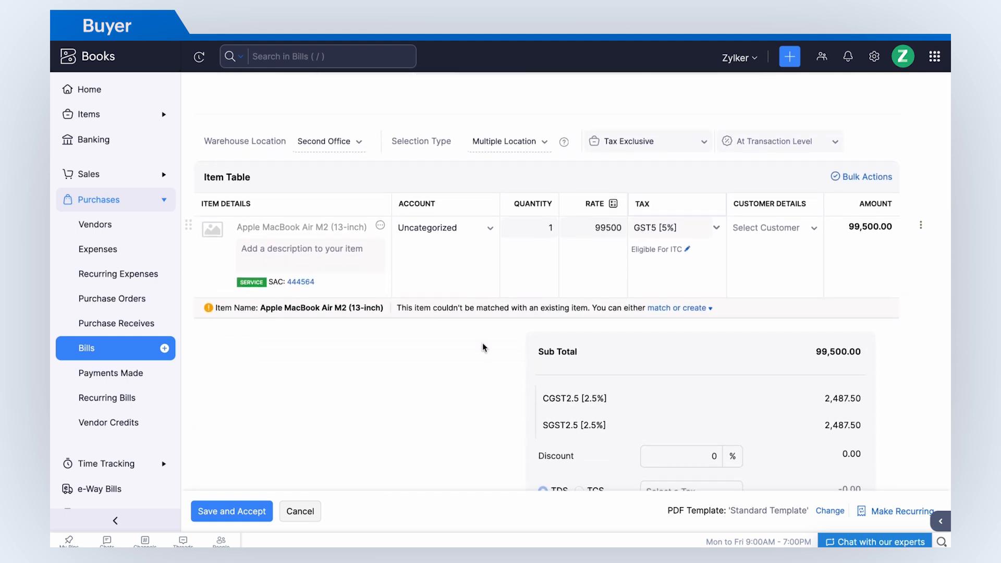
left_click(668, 313)
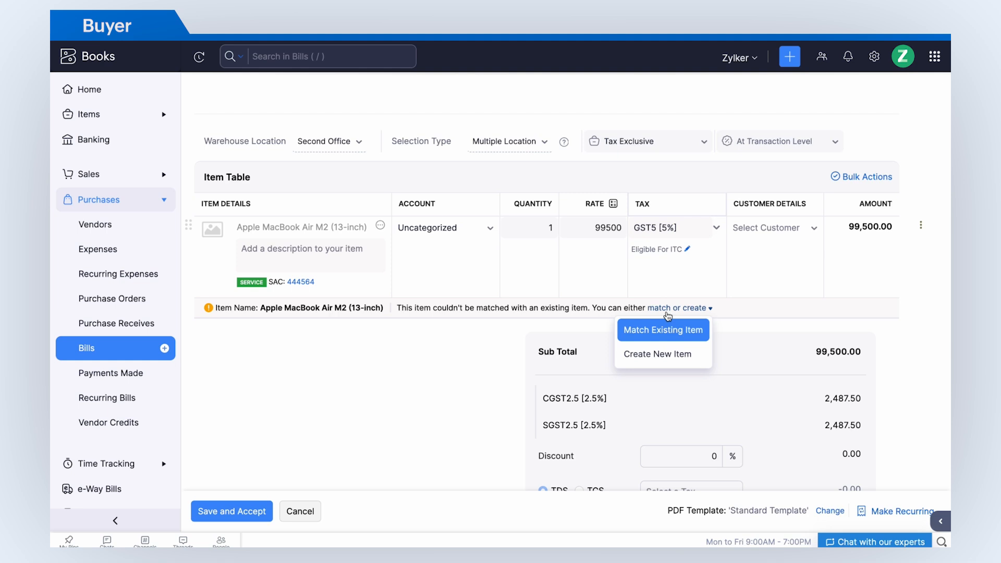
left_click(667, 314)
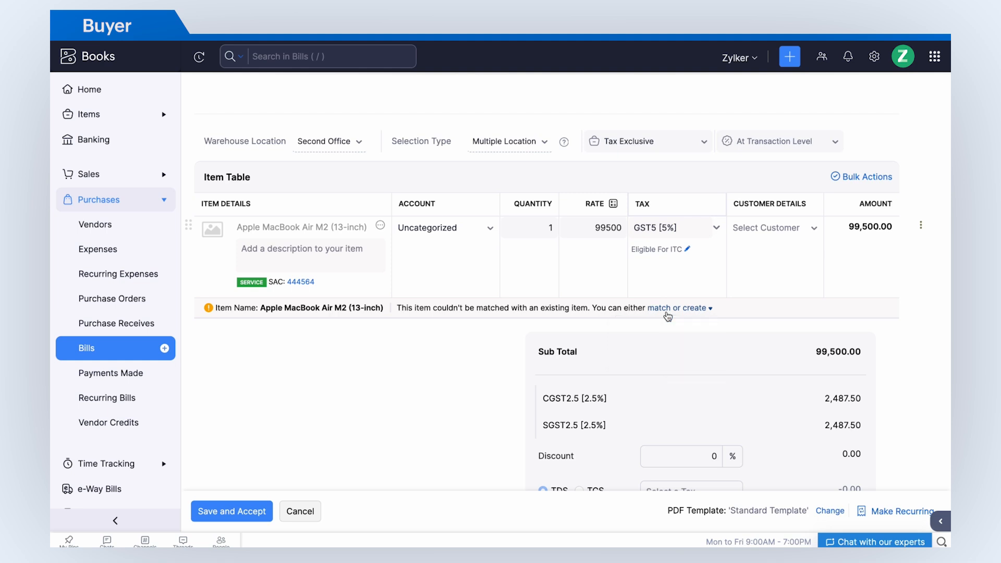
left_click(232, 511)
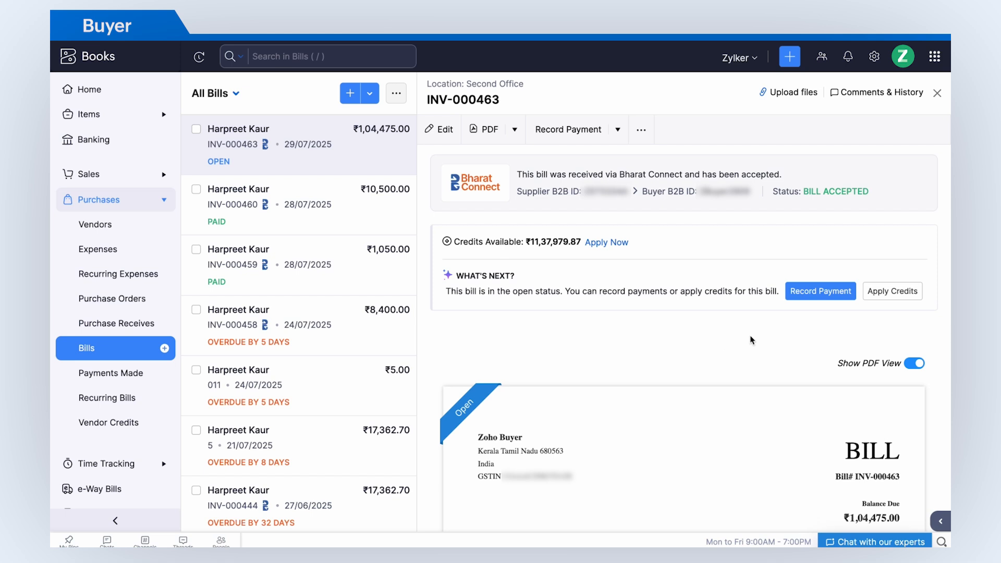
Record the ₹1,04,475 payment for INV-000463, send it via Bharat Connect, and view payment 42.
left_click(821, 291)
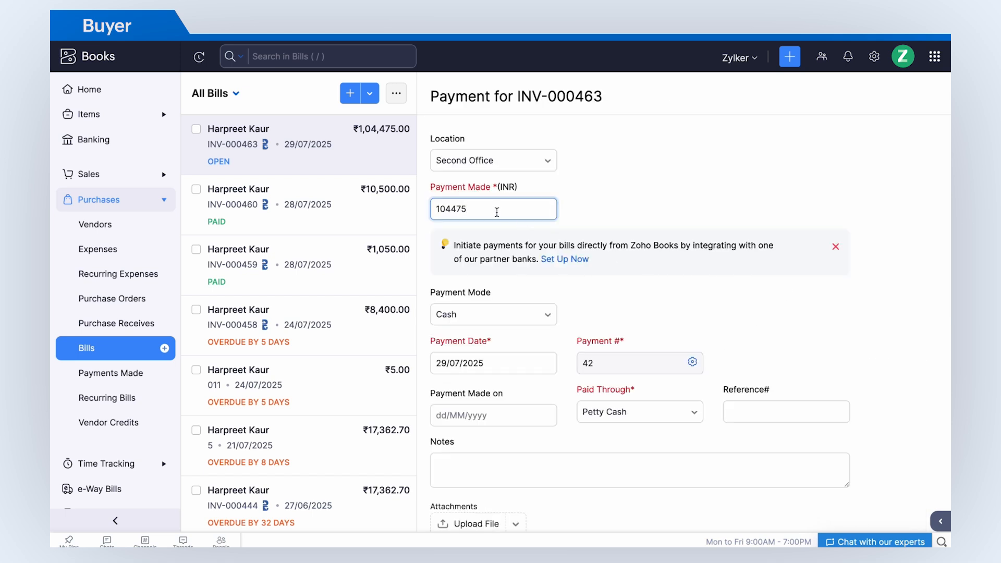
scroll(496, 214, "down", 5)
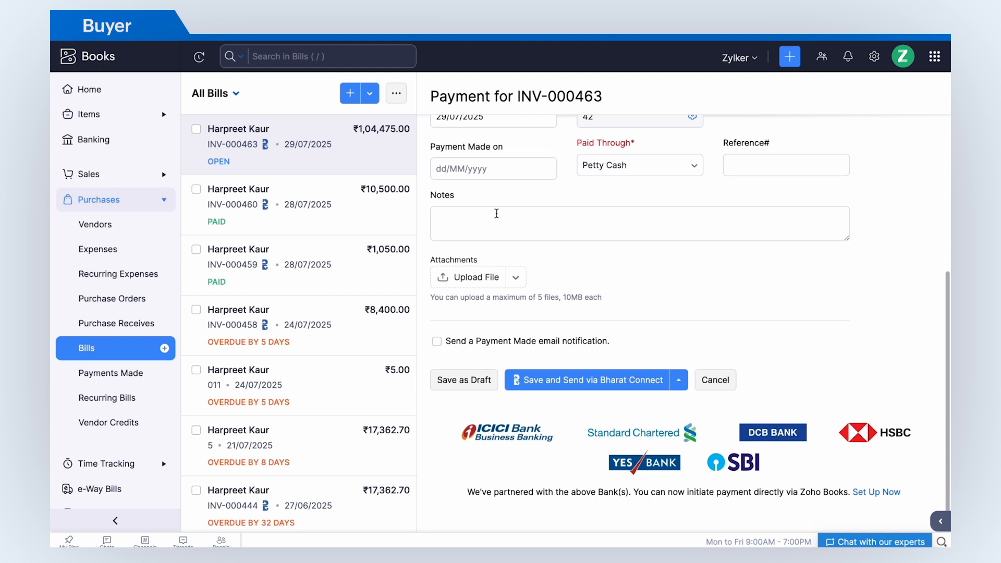
left_click(497, 213)
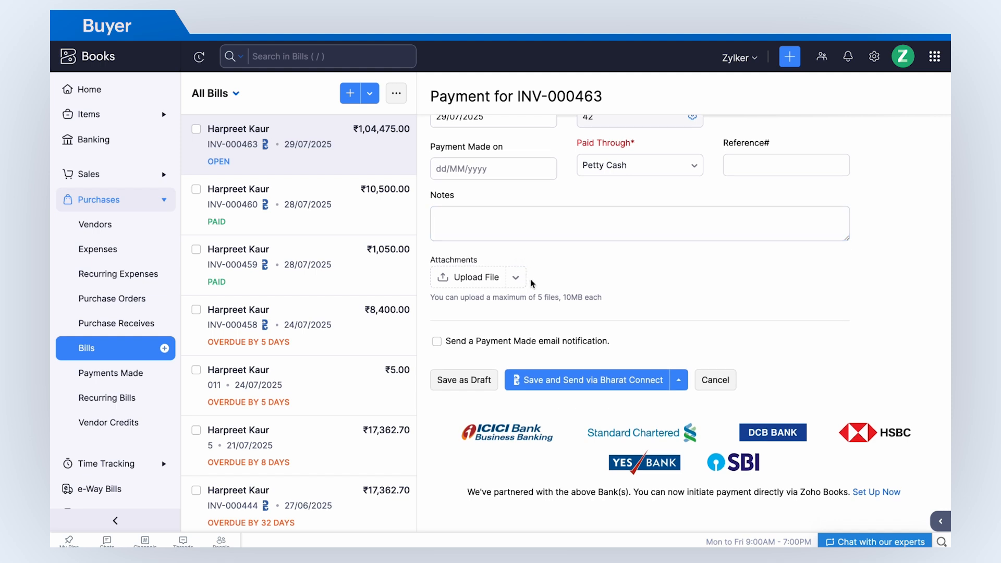
left_click(608, 379)
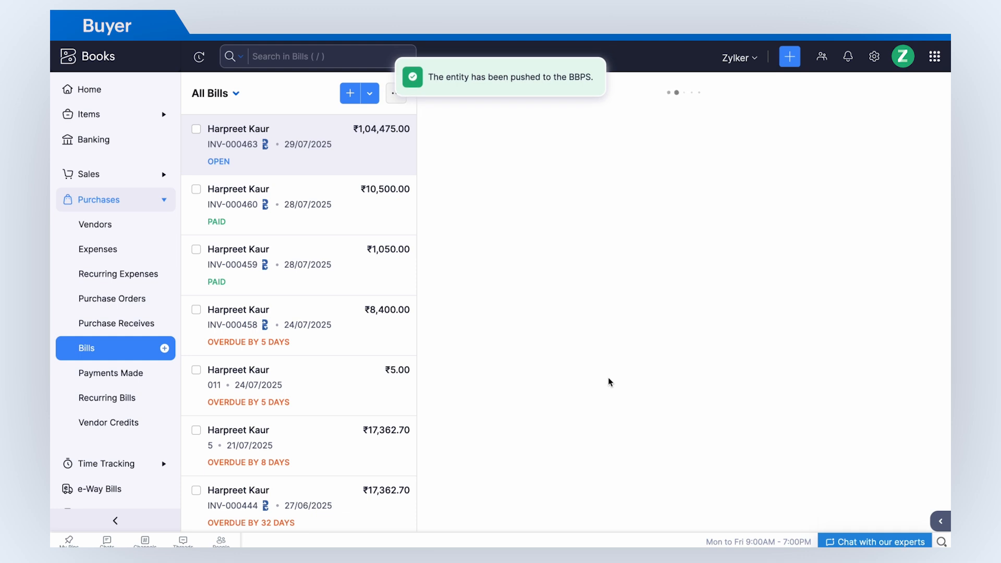
left_click(674, 246)
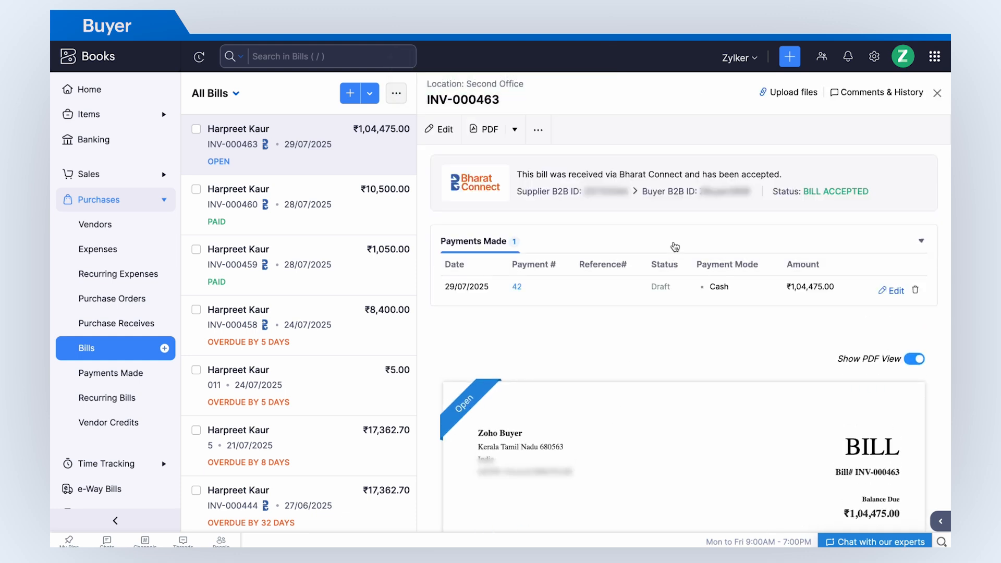
left_click(517, 287)
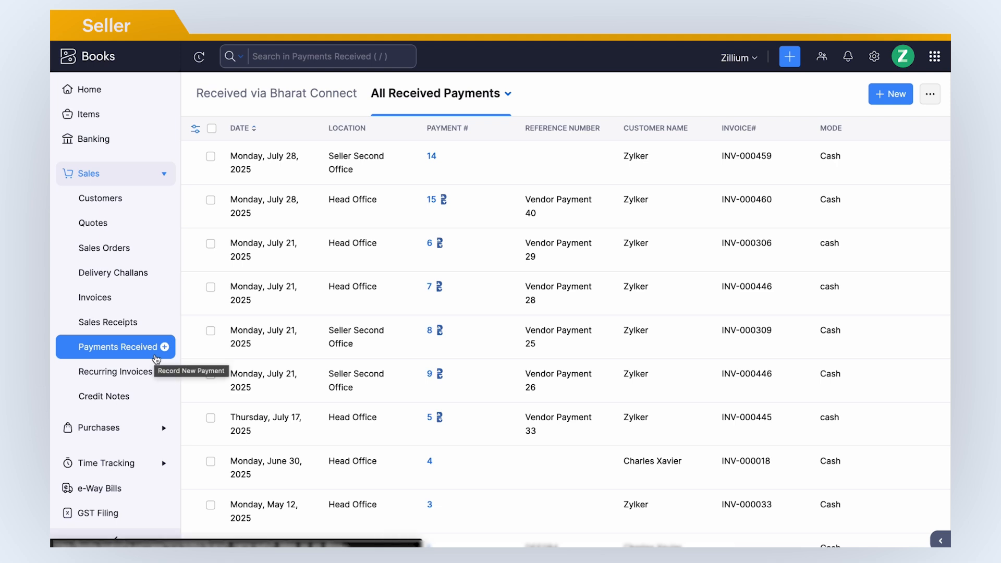
Create and accept the incoming Bharat Connect payment for INV-000463 from Payments Received.
left_click(323, 99)
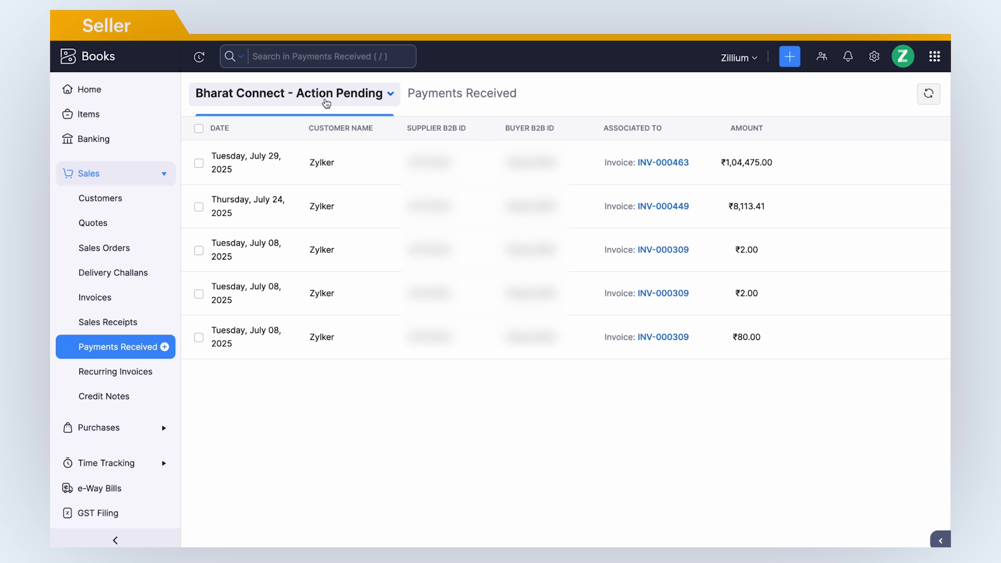
mouse_move(741, 163)
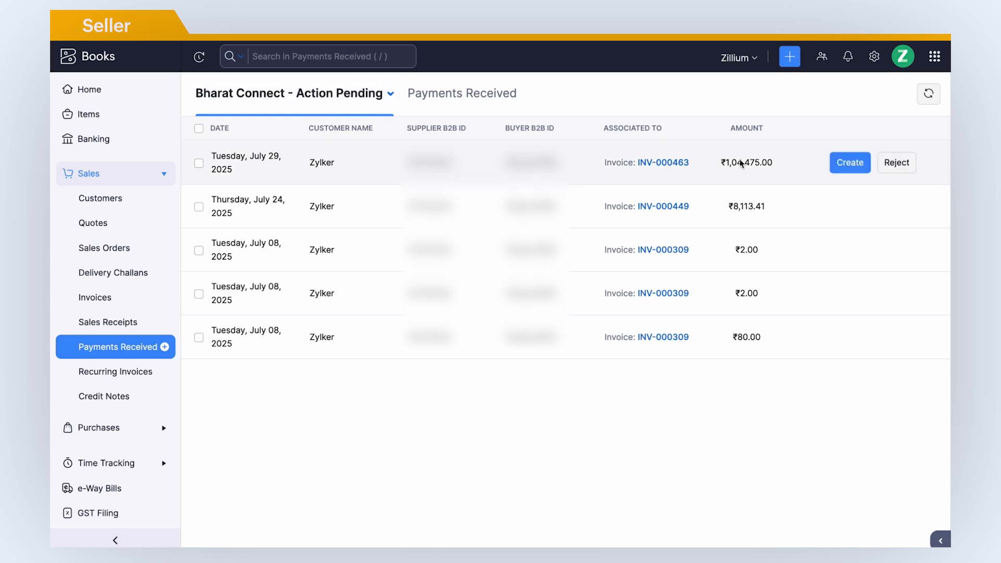
left_click(842, 170)
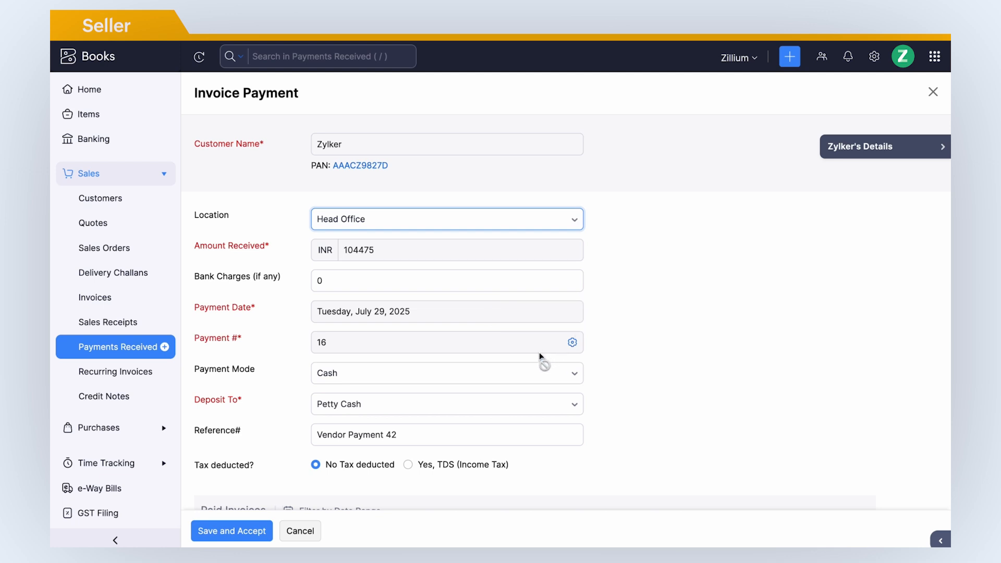
scroll(539, 354, "down", 5)
scroll(539, 354, "down", 1)
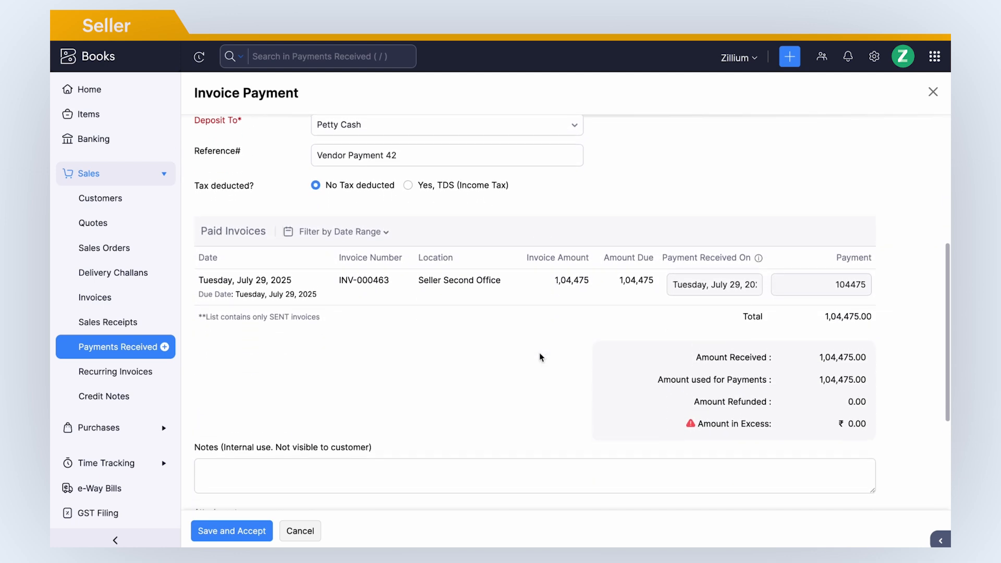
left_click(256, 532)
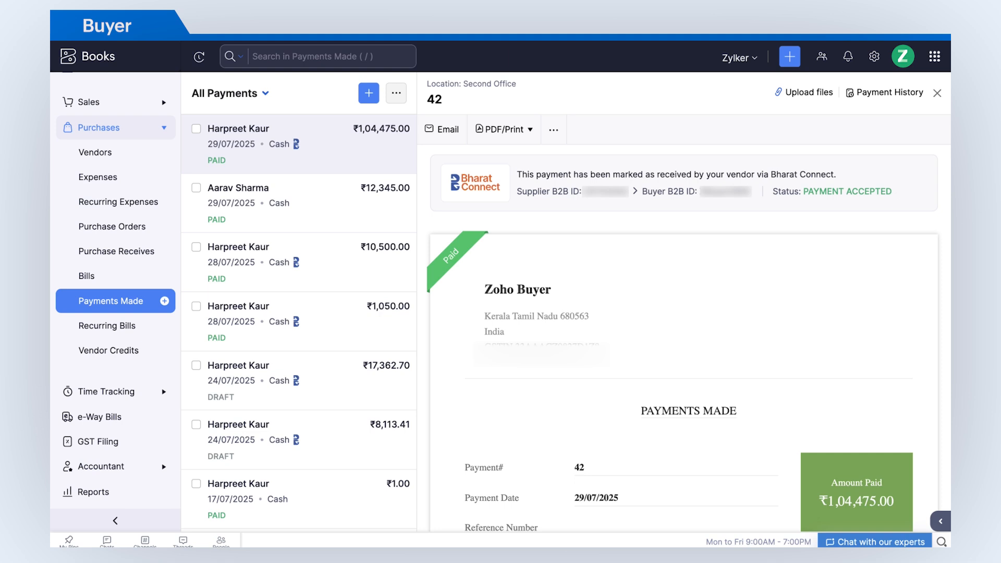
Open bill INV-000468 from All Bills and choose Create Vendor Credits from its actions.
left_click(151, 353)
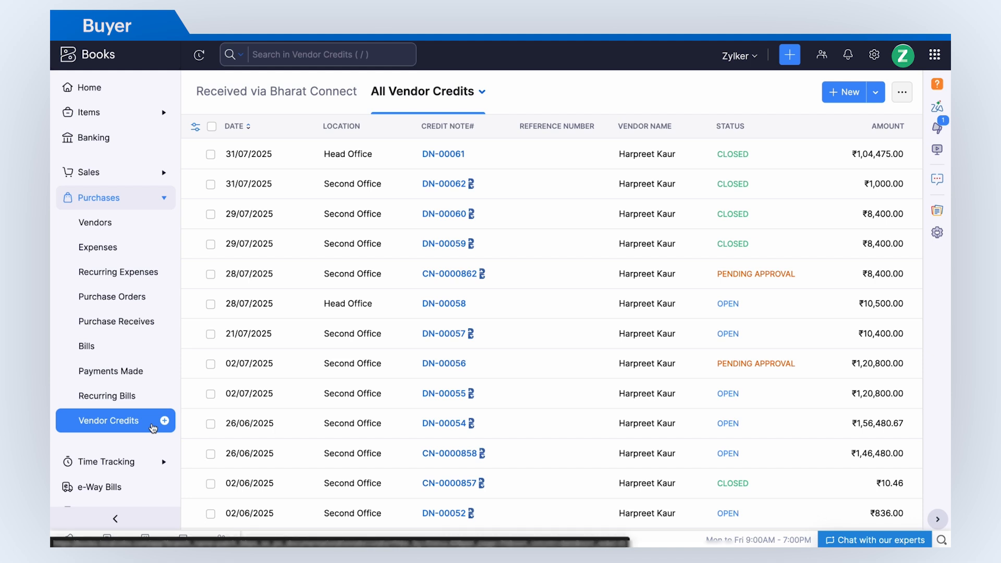
left_click(148, 349)
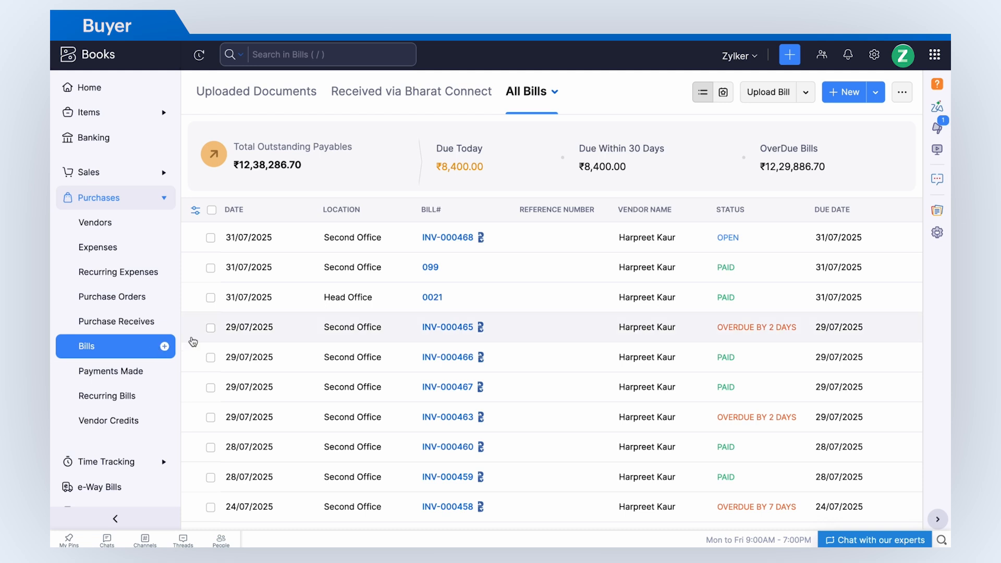
left_click(416, 254)
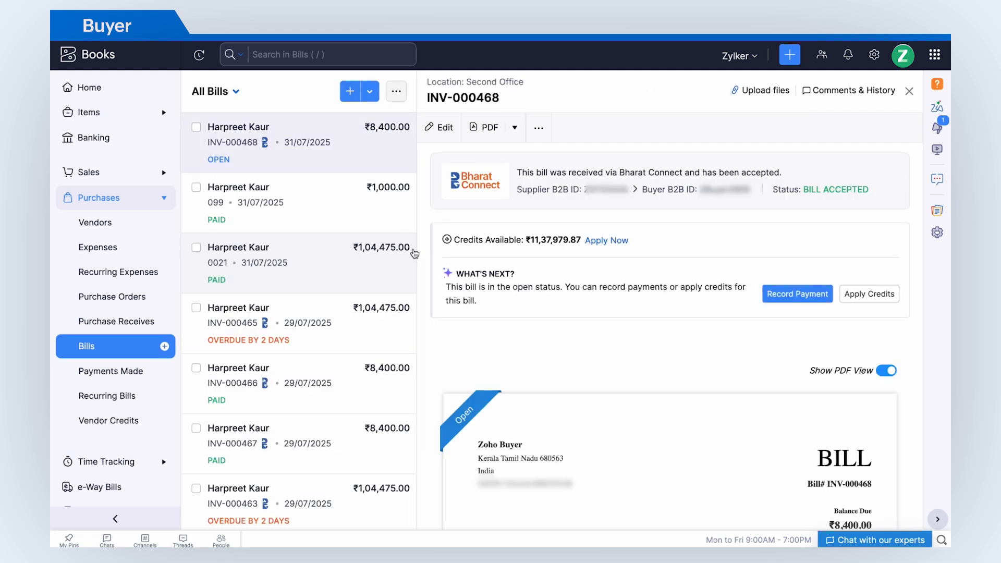
left_click(539, 128)
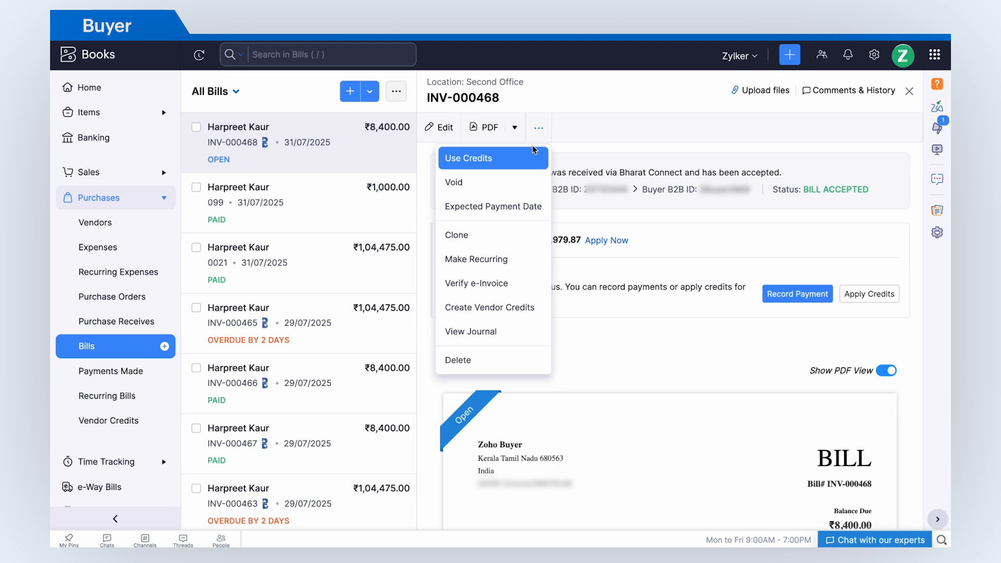
left_click(485, 317)
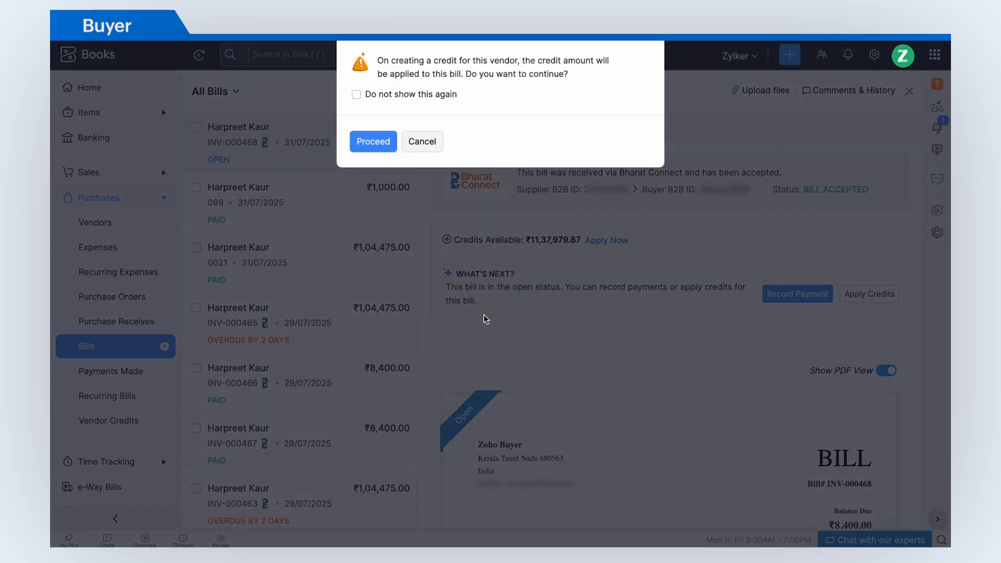
Confirm applying the credit to INV-000468, then save vendor credit DN-00063 and send it via Bharat Connect.
left_click(385, 147)
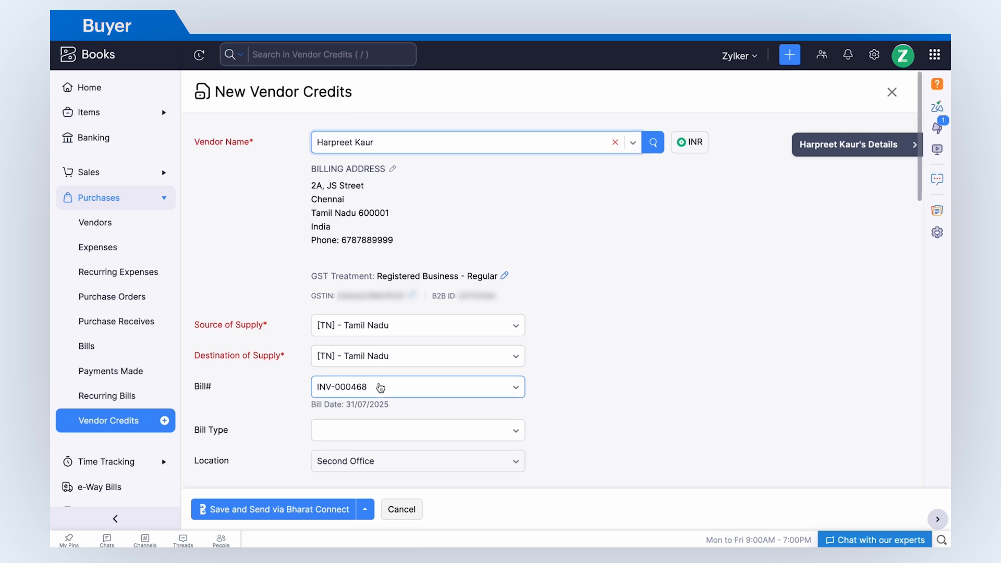
scroll(380, 388, "down", 10)
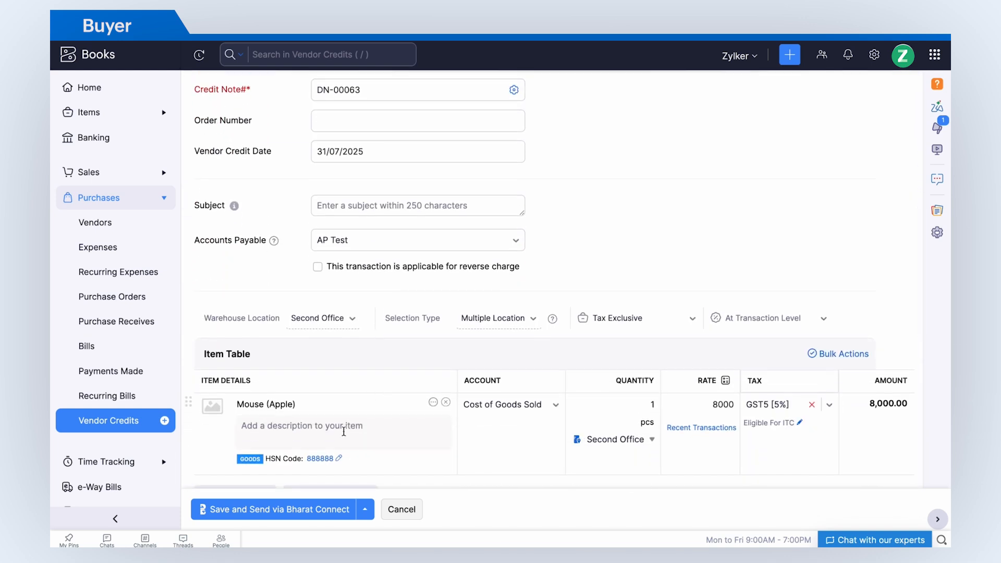
left_click(298, 509)
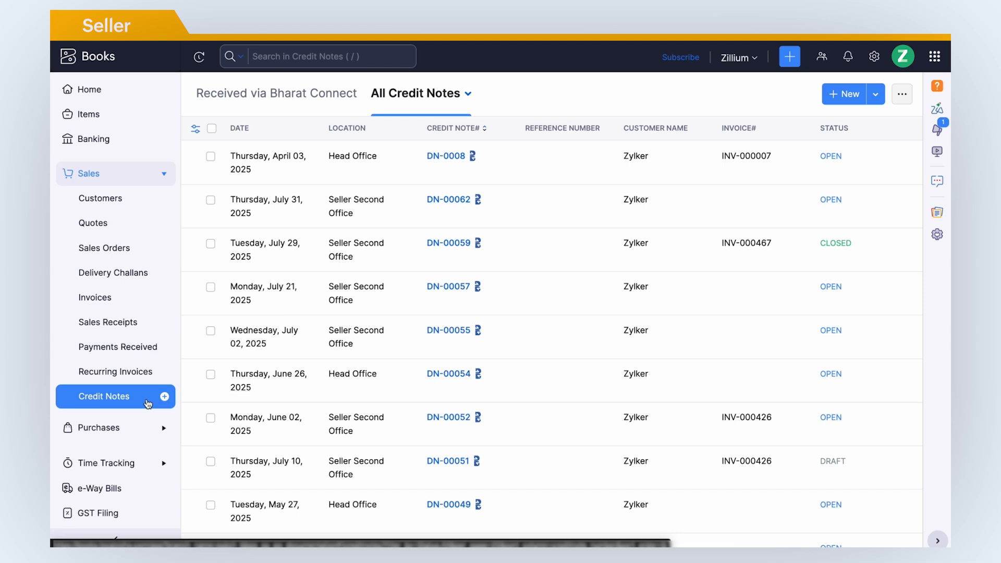
Create and accept credit note DN-00063 from the Received via Bharat Connect list.
left_click(301, 102)
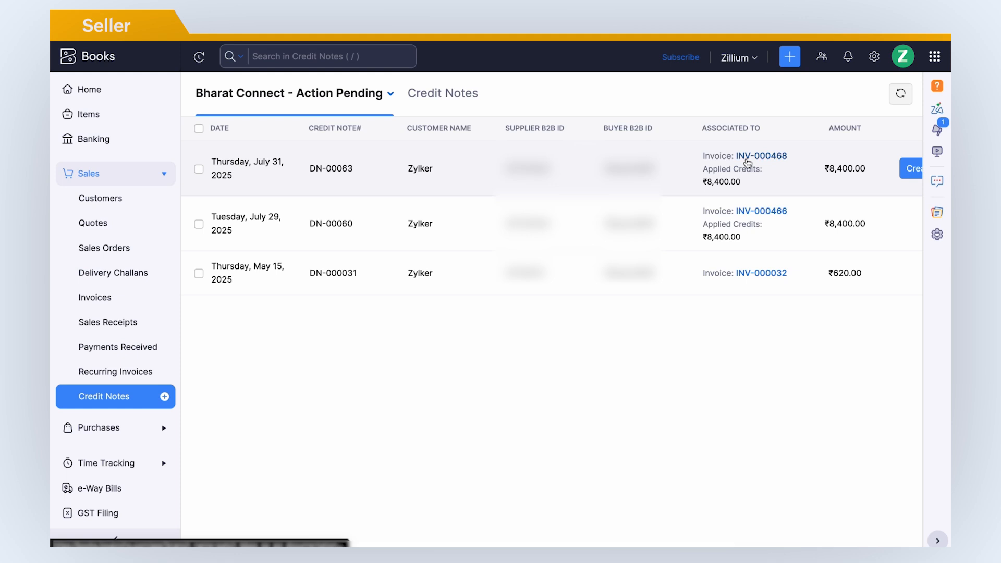
scroll(746, 158, "right", 3)
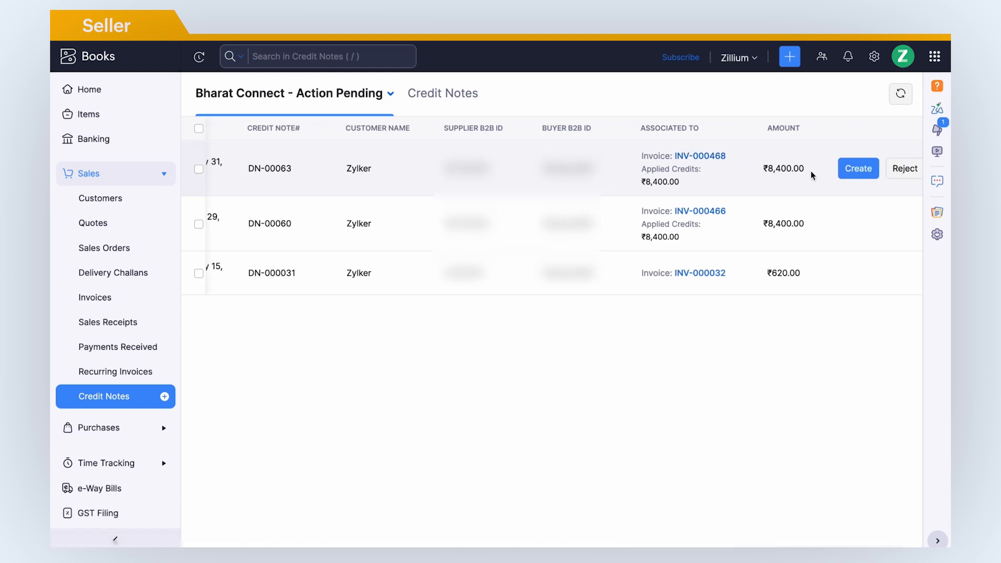
left_click(858, 168)
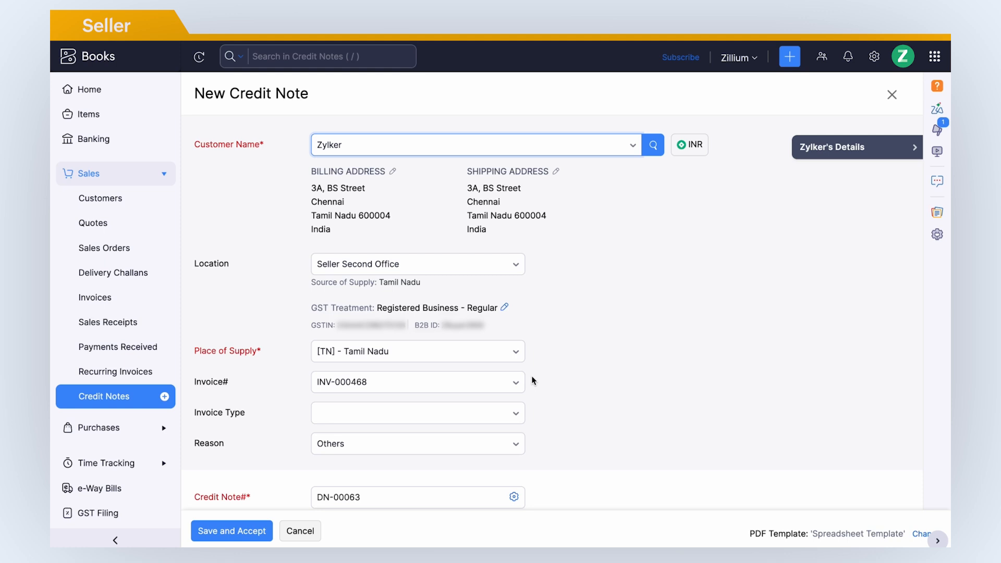
scroll(532, 380, "down", 8)
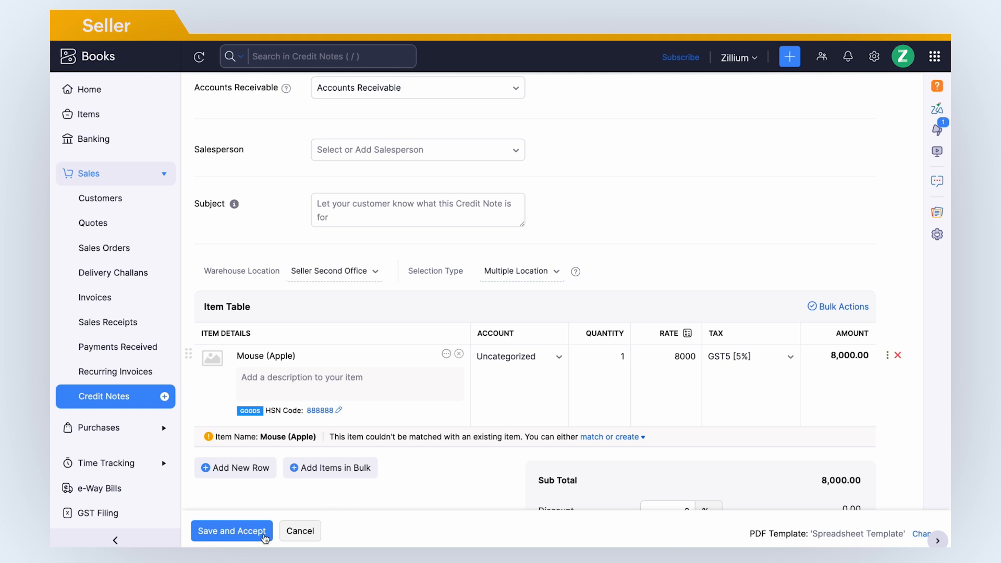
left_click(231, 531)
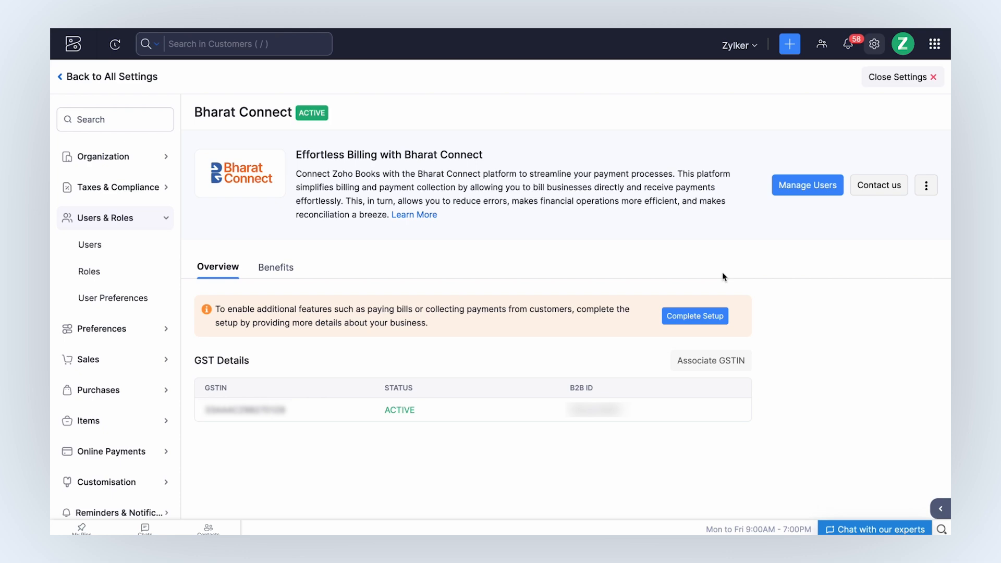
Select two users in Manage Users and add them for Bharat Connect access.
left_click(817, 188)
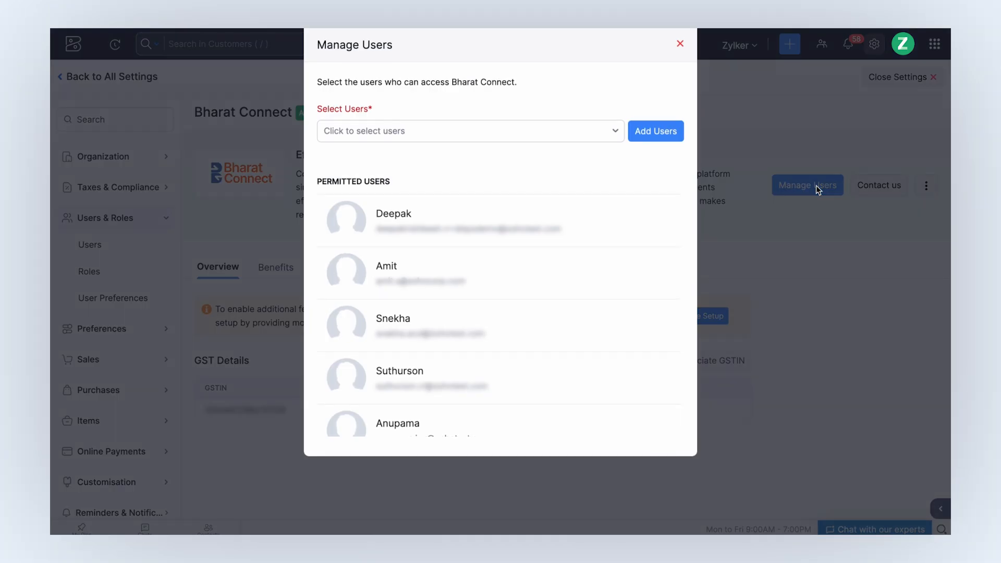
left_click(568, 140)
left_click(485, 186)
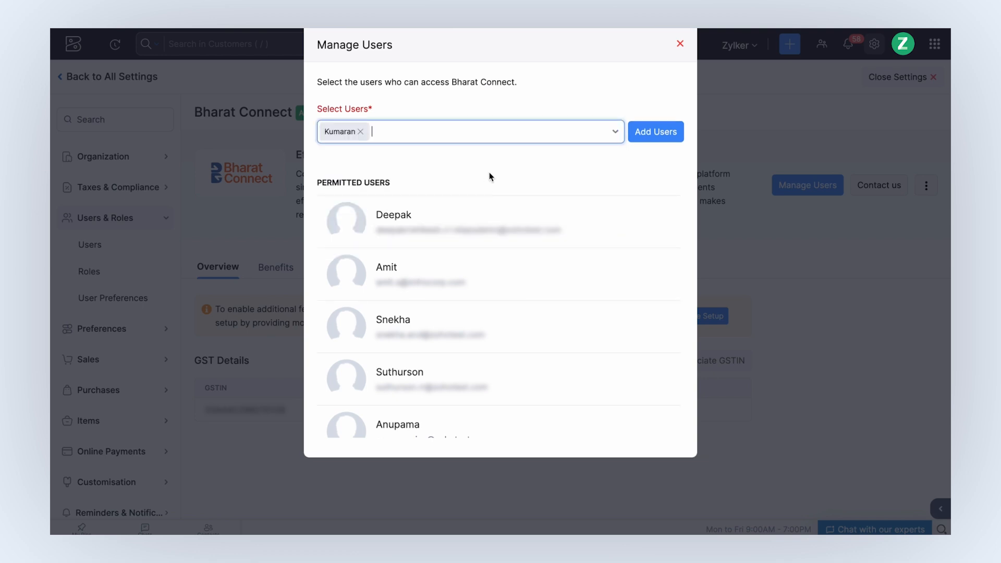
left_click(523, 135)
left_click(442, 186)
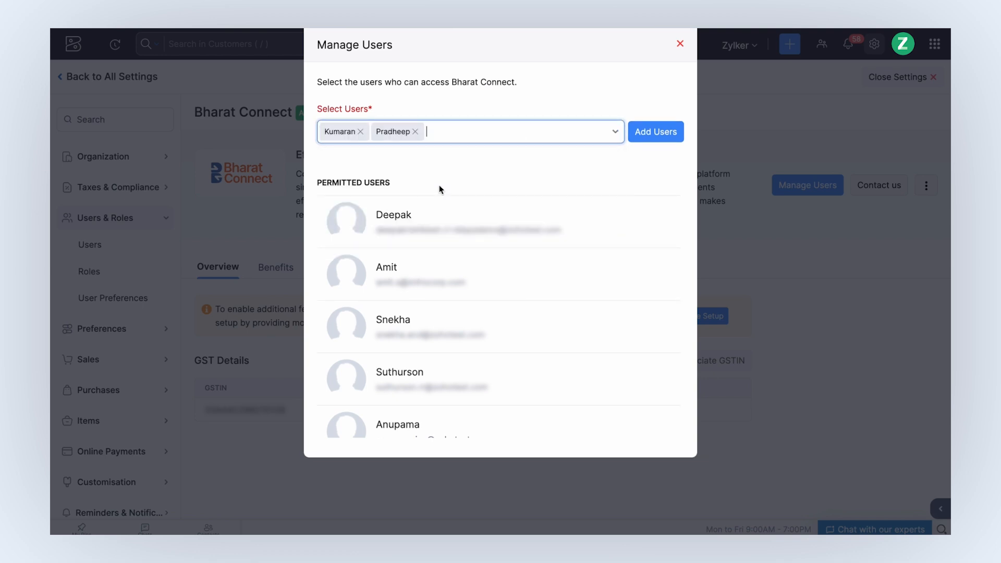
left_click(651, 131)
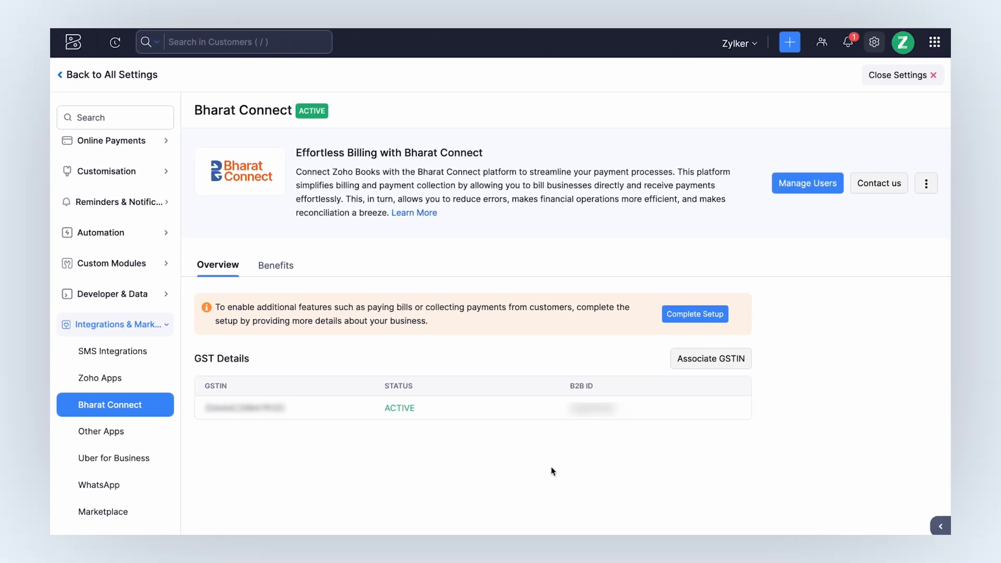
Choose the additional GSTIN, enter its GSTN username, and verify it with the OTP.
left_click(726, 362)
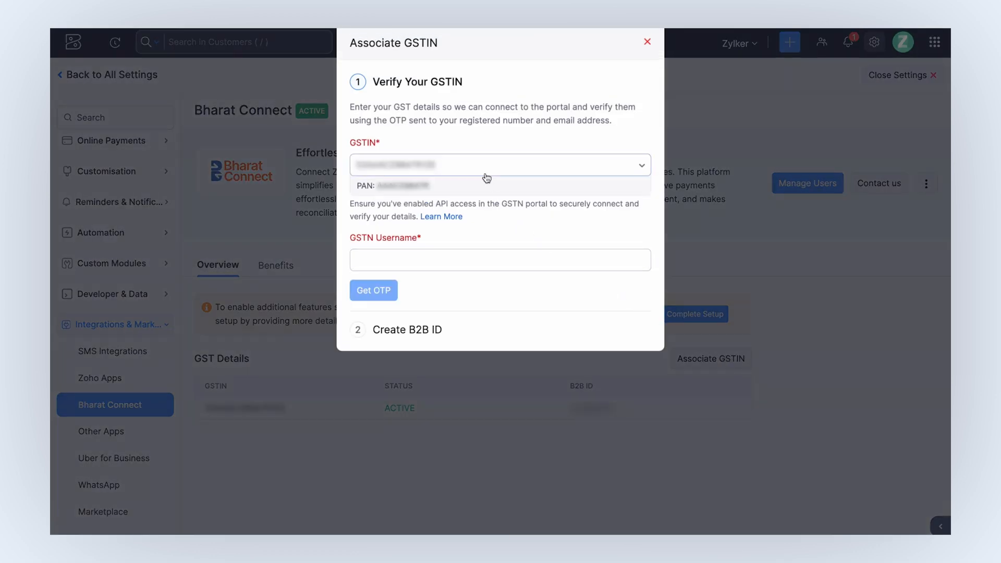
left_click(486, 177)
left_click(486, 176)
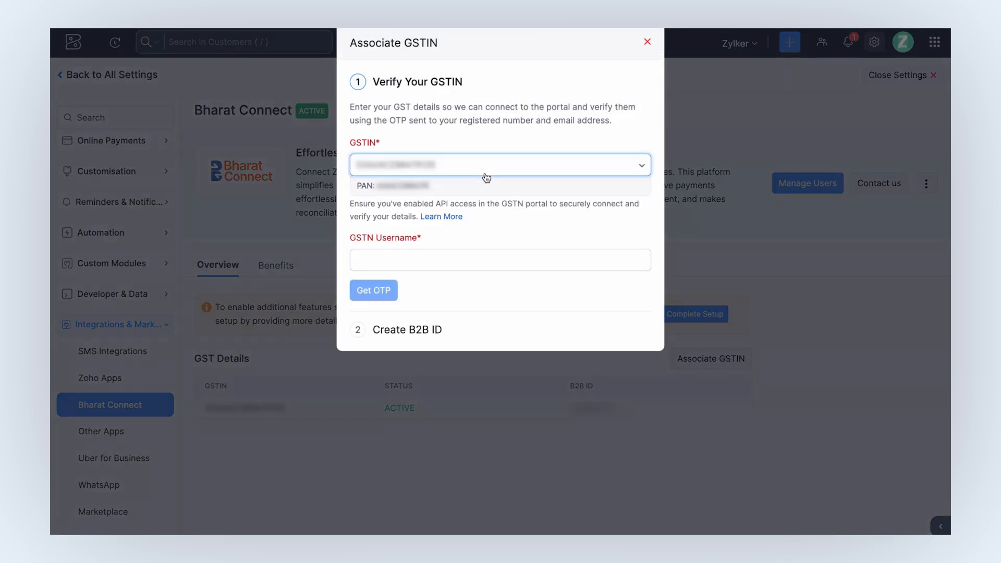
left_click(436, 255)
type("Zylker Electronics")
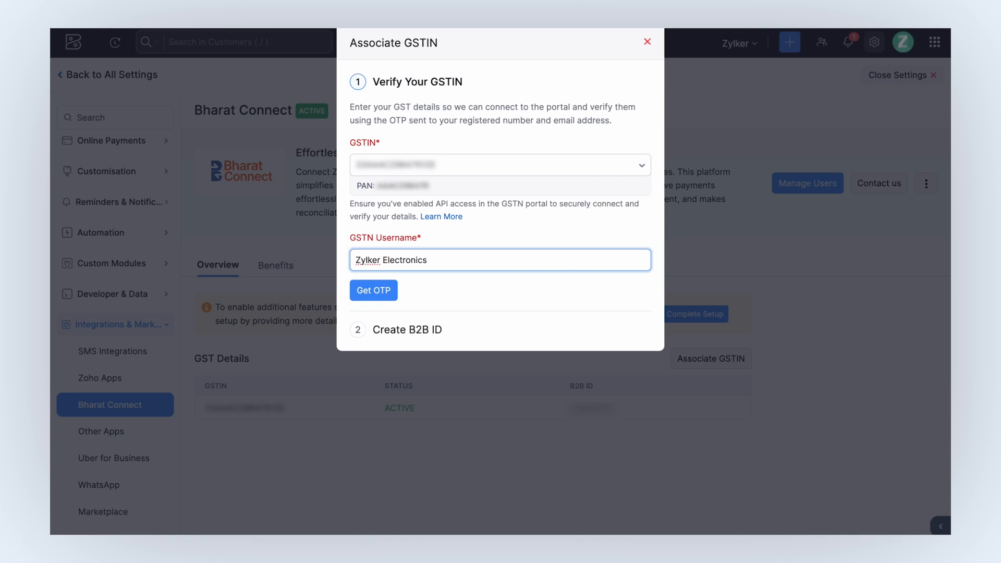
left_click(387, 289)
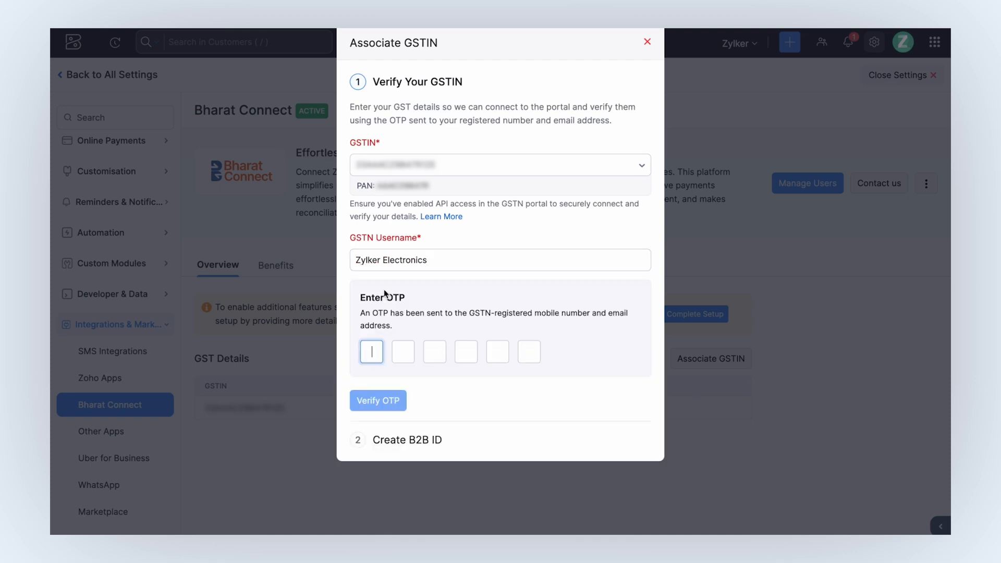
type("444444")
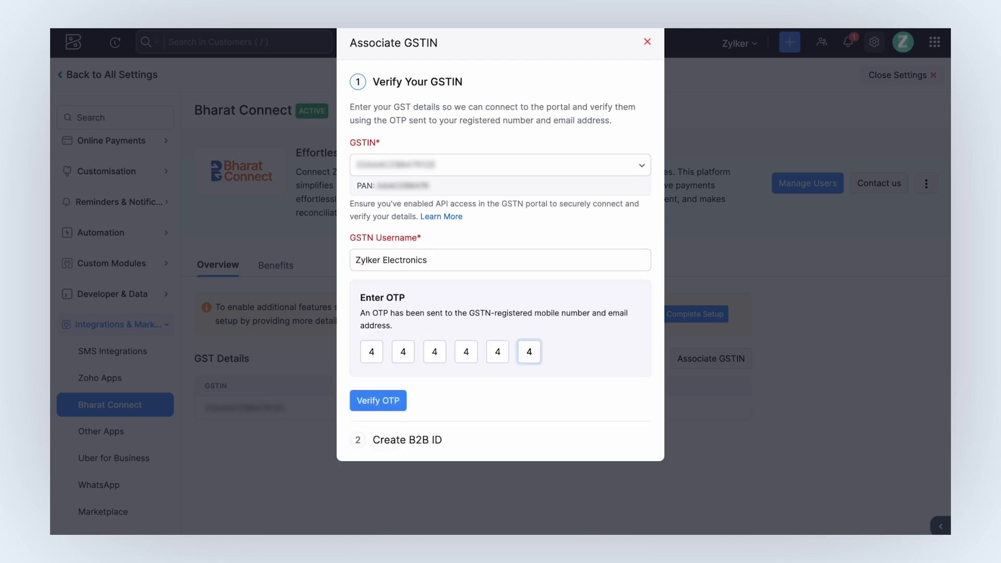
left_click(393, 400)
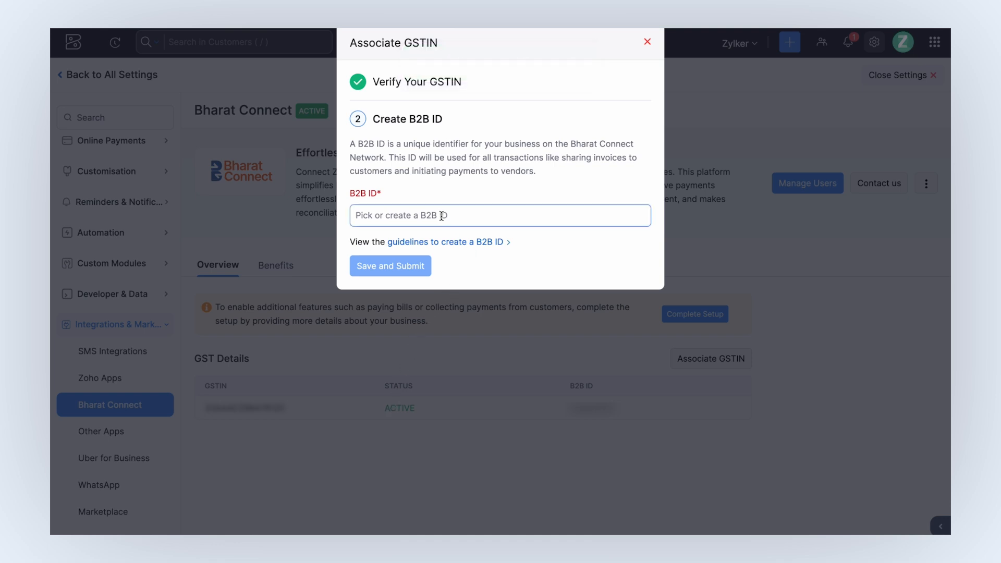
Enter a new B2B ID for the GSTIN and submit it.
left_click(449, 216)
type("zyk034")
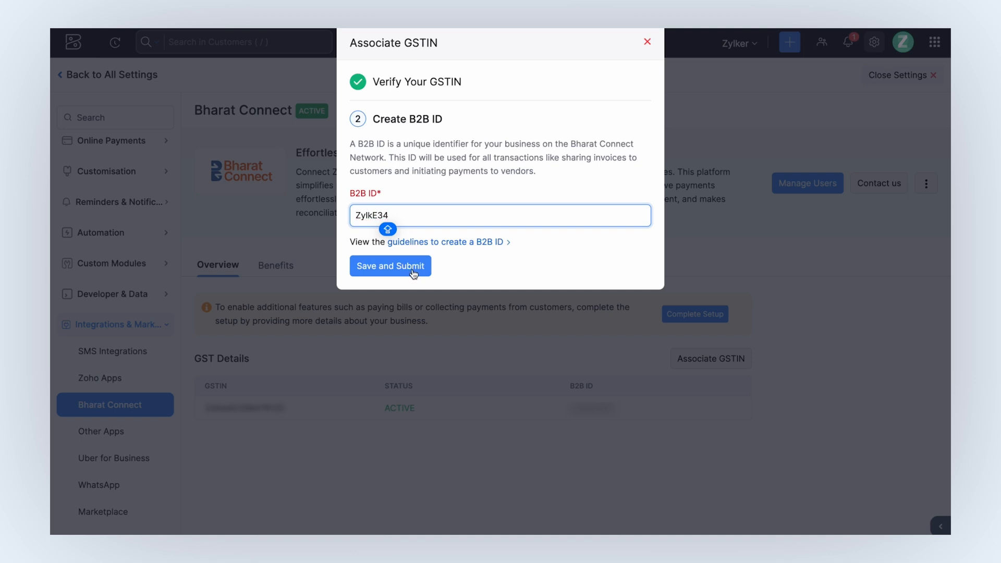
left_click(410, 268)
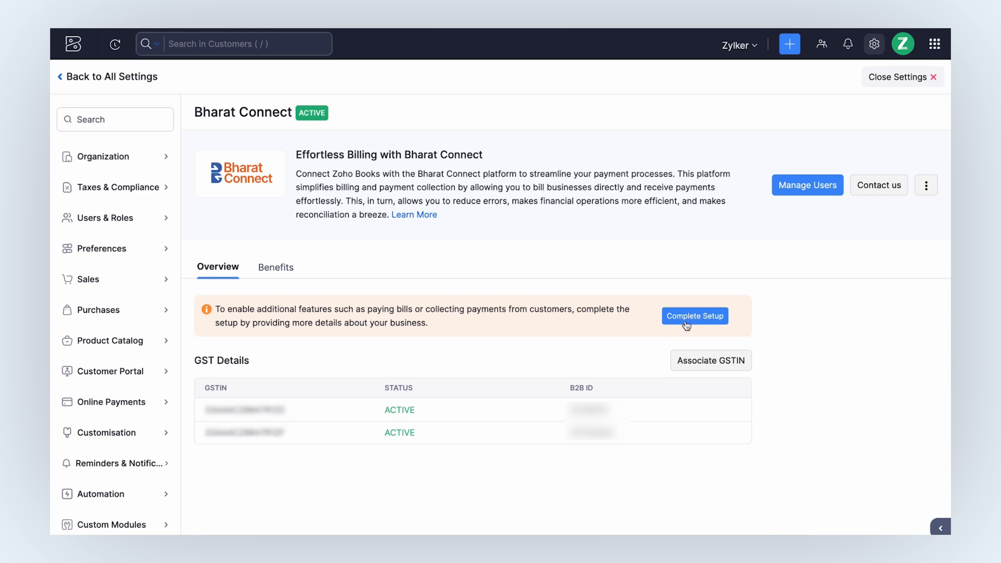
Complete the Business Profile step of the Bharat Connect setup and save it.
left_click(695, 316)
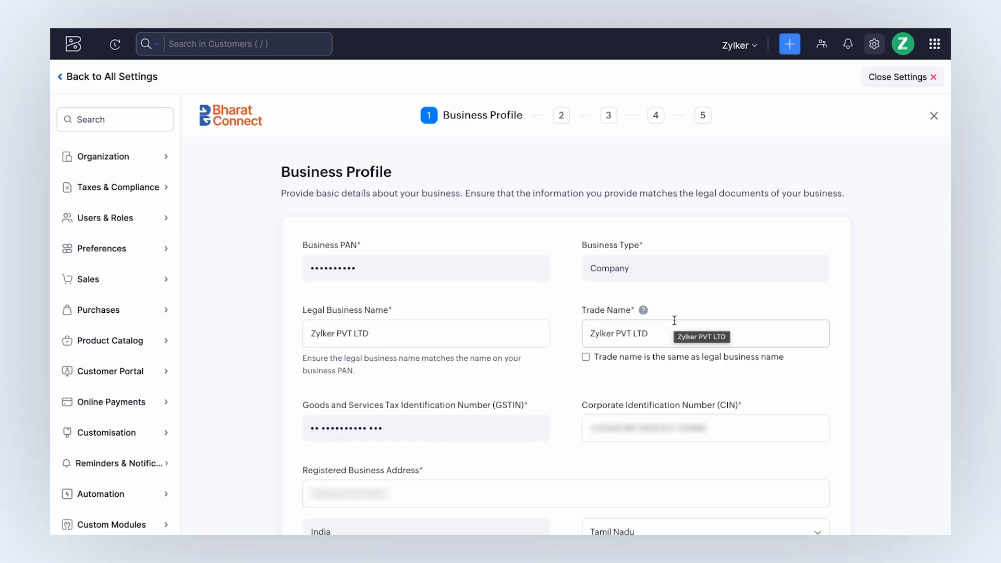
scroll(674, 320, "down", 1)
scroll(675, 321, "down", 5)
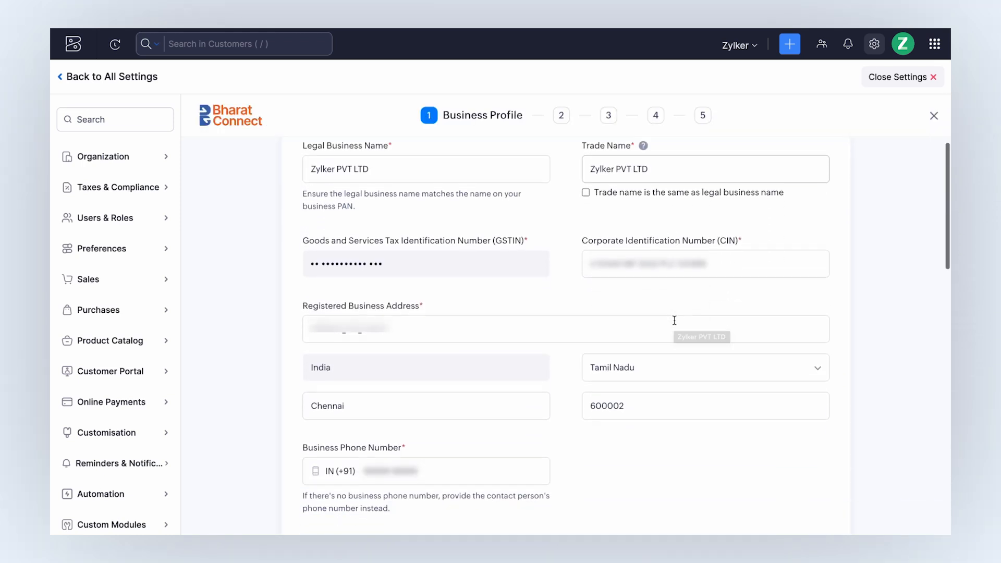
scroll(675, 320, "down", 5)
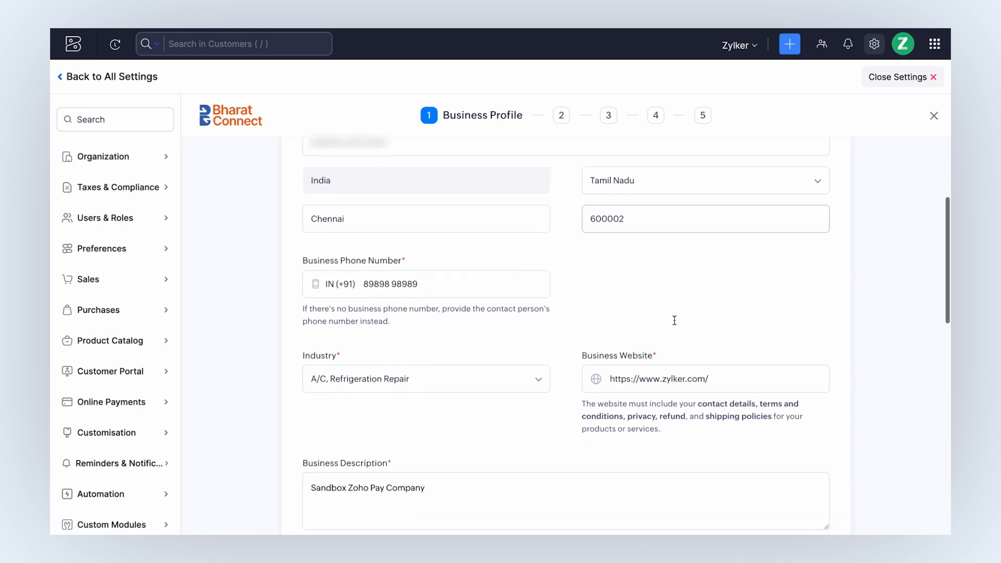
scroll(675, 320, "down", 8)
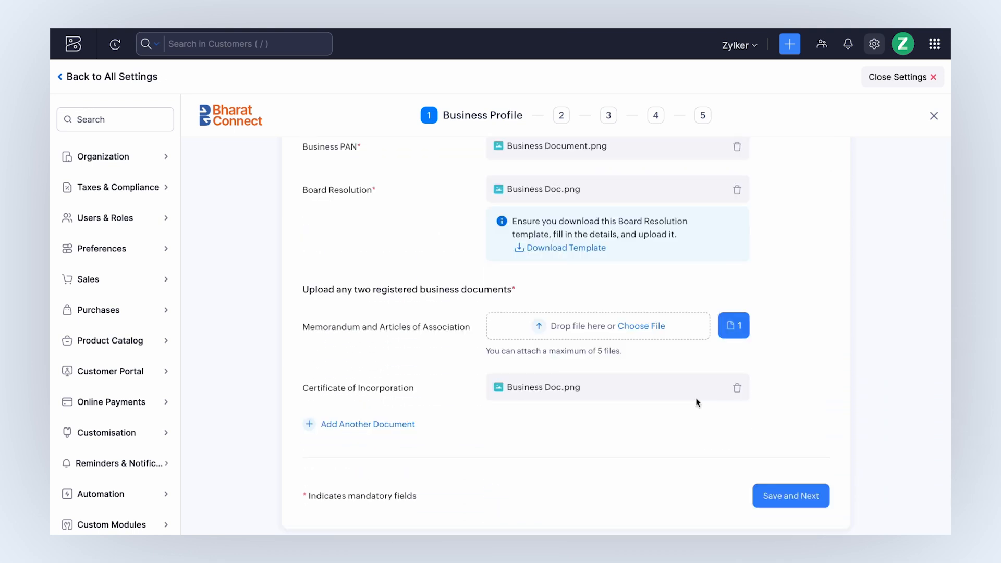
left_click(802, 501)
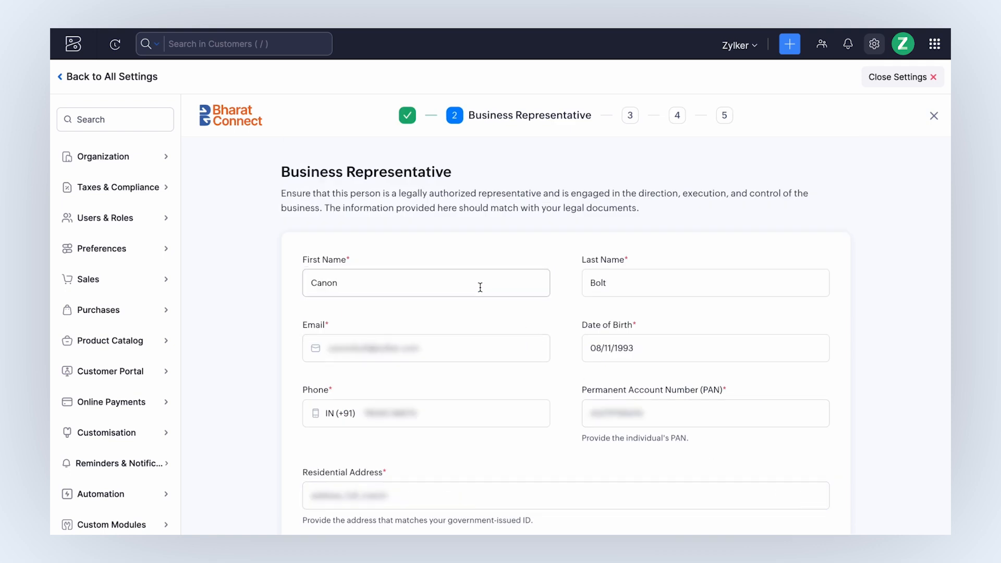
Upload the representative's PAN and identity documents and save the Business Representative step.
scroll(481, 287, "down", 1)
scroll(481, 288, "down", 7)
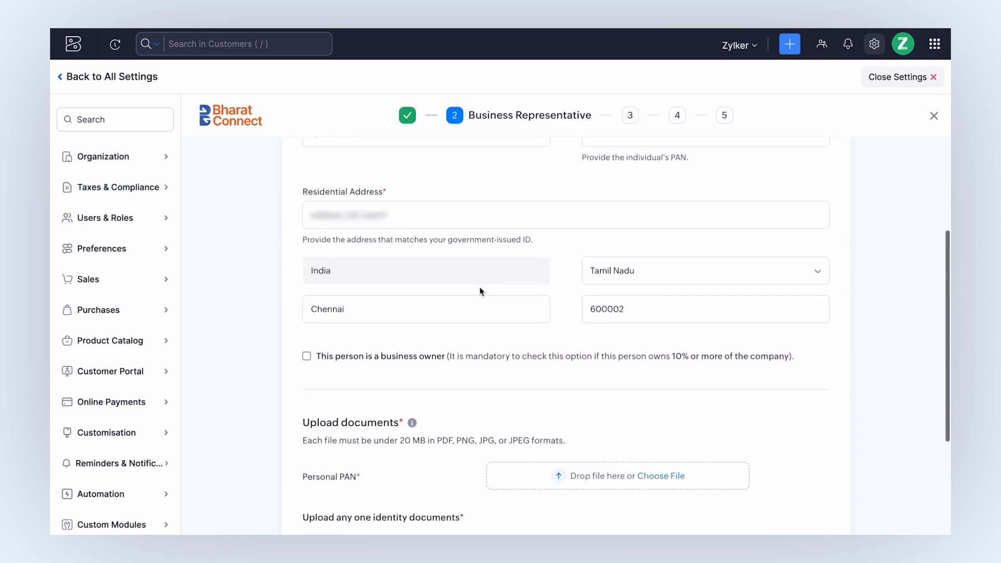
scroll(481, 291, "down", 1)
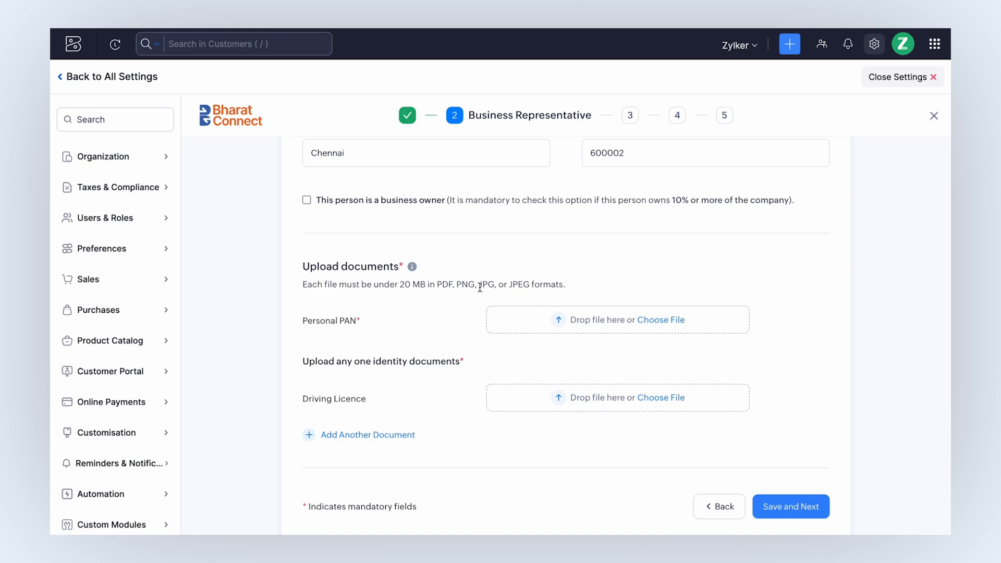
left_click(652, 323)
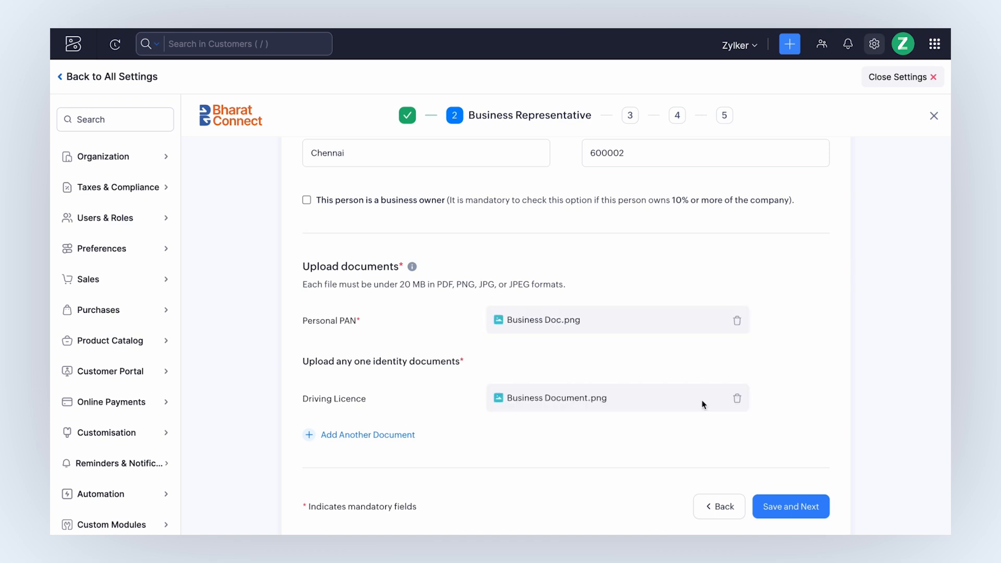
left_click(801, 507)
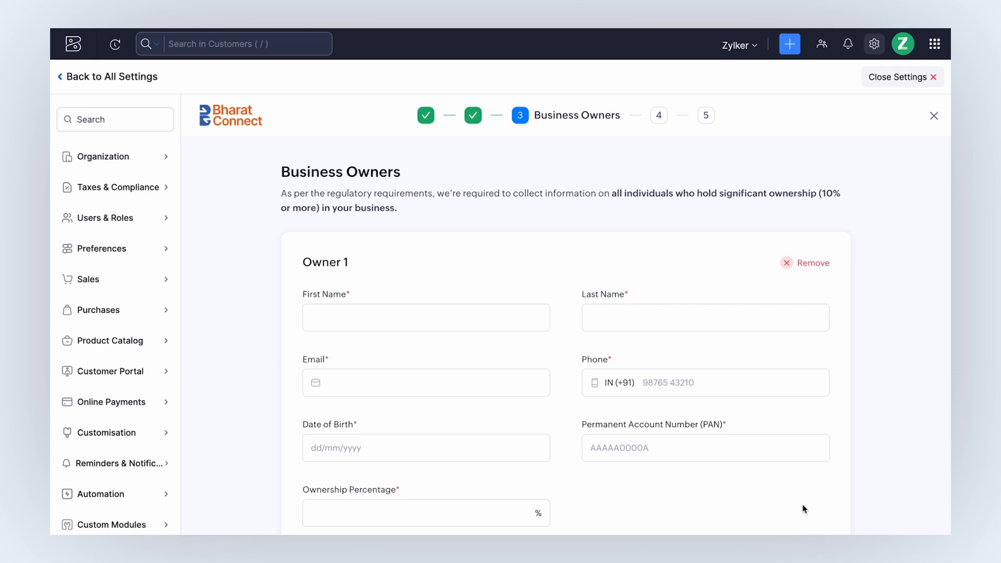
Fill in the Owner 1 details, then save the Bank Account step to reach the Summary.
left_click(479, 317)
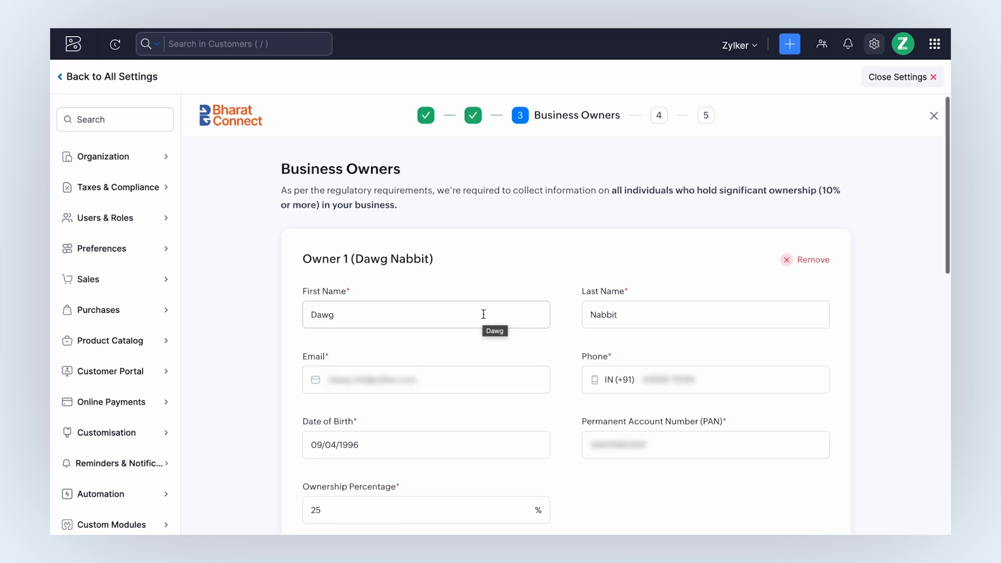
scroll(484, 314, "down", 10)
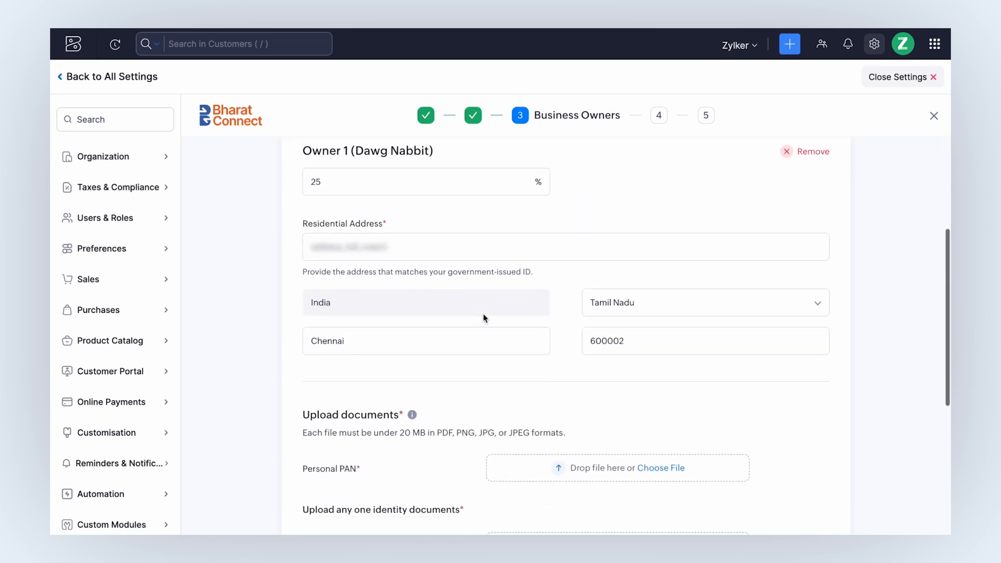
scroll(484, 317, "down", 1)
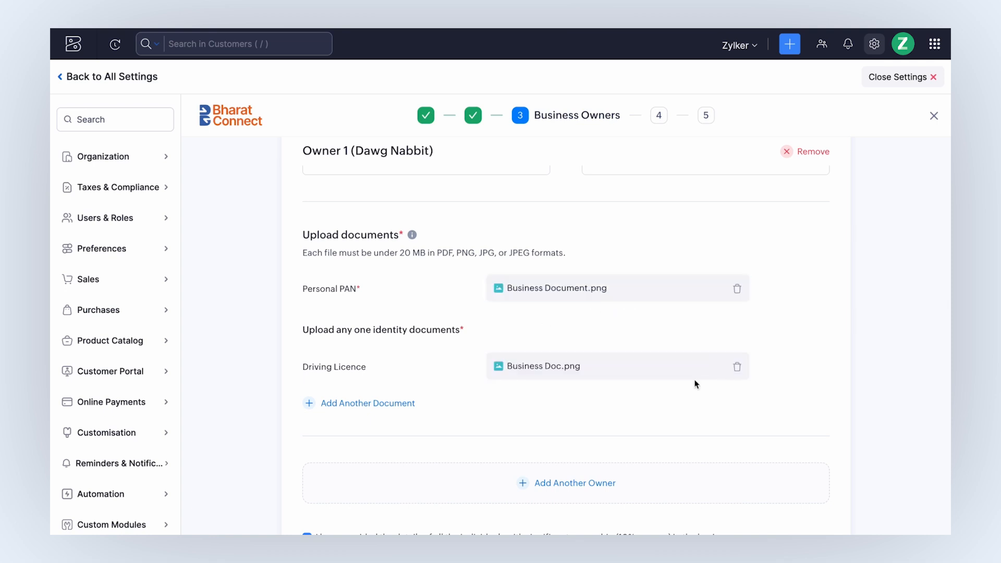
scroll(696, 382, "down", 5)
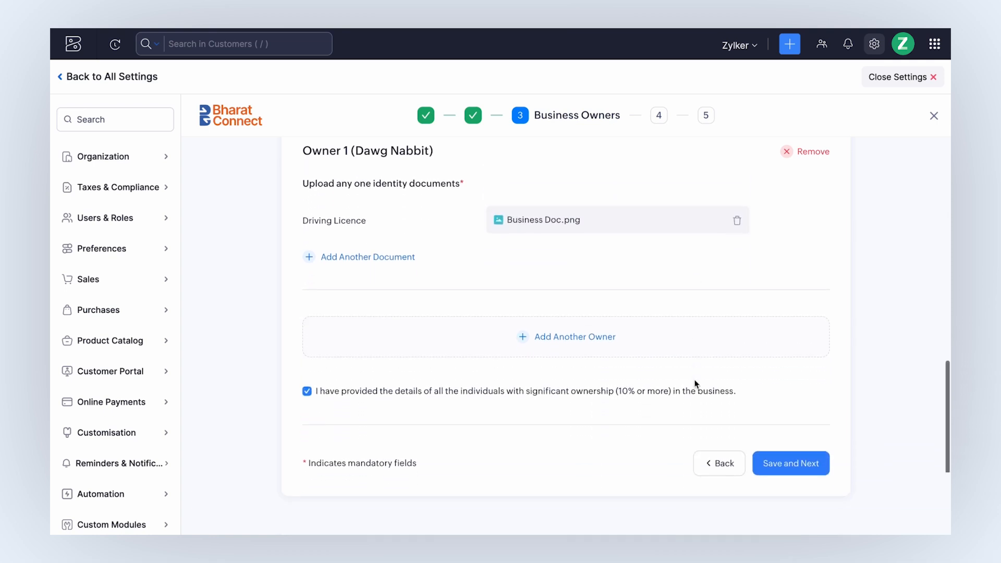
left_click(806, 457)
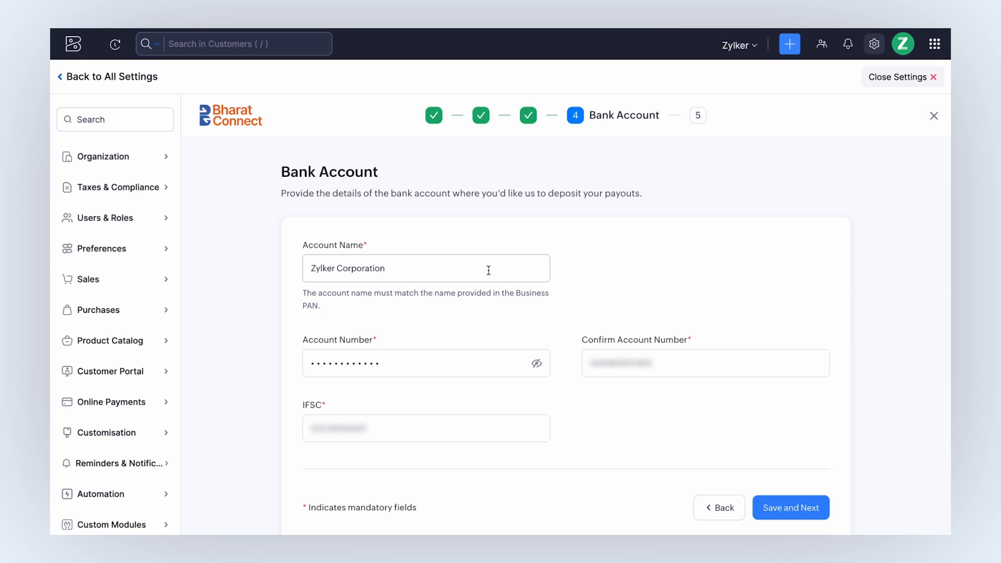
scroll(489, 270, "down", 1)
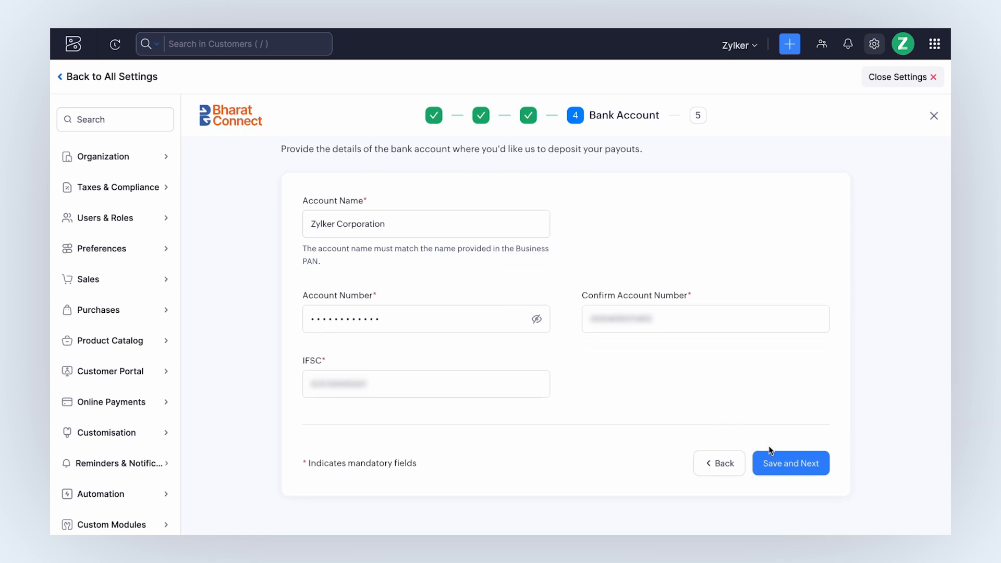
left_click(797, 463)
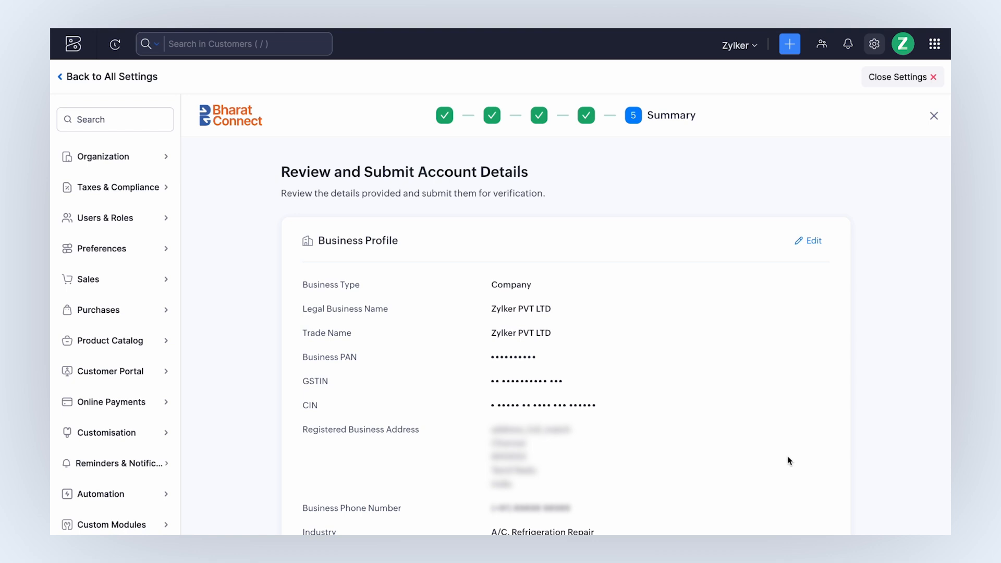
Accept the Terms of Service and Privacy Policy and submit the Bharat Connect details for verification.
scroll(790, 462, "down", 10)
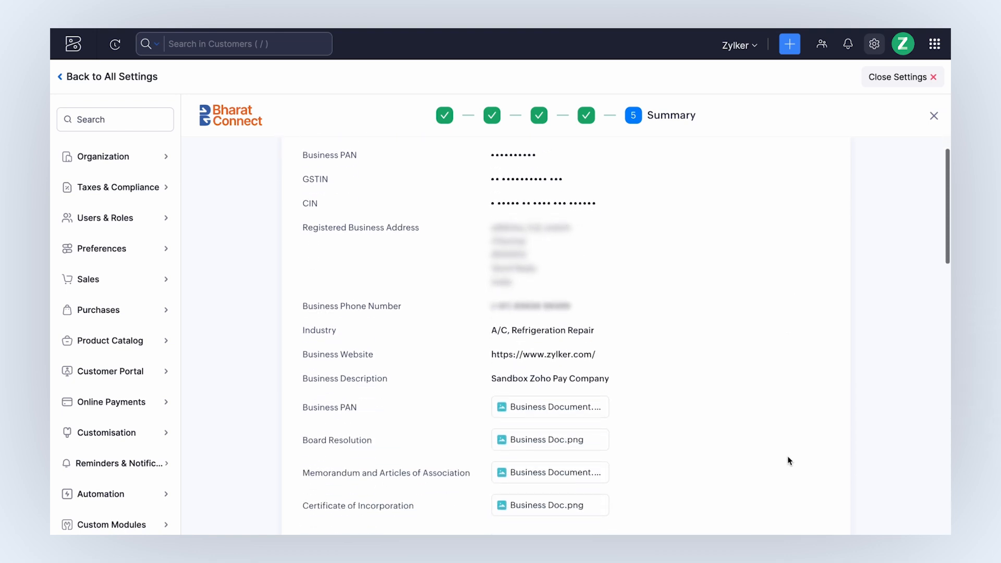
scroll(790, 461, "down", 10)
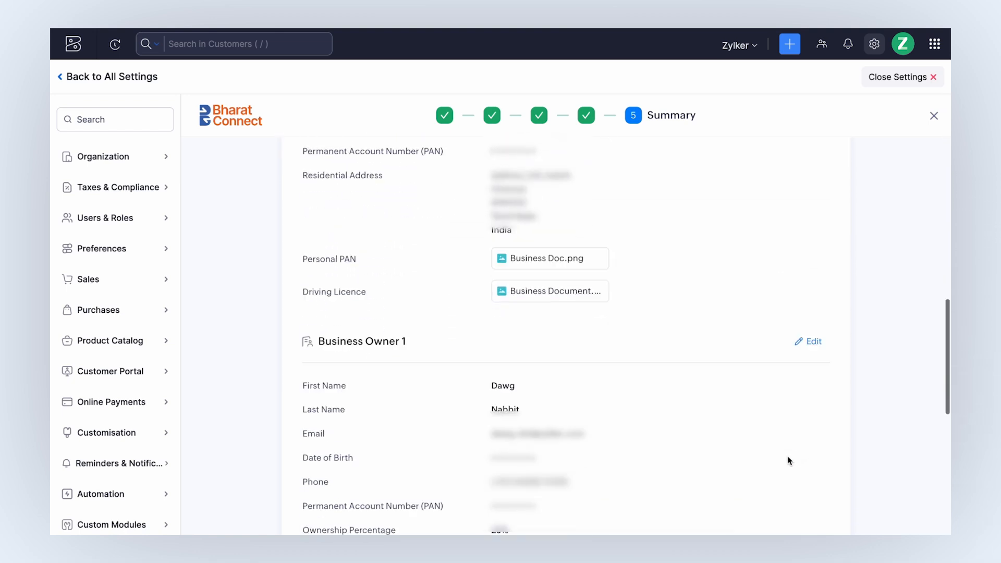
scroll(789, 460, "down", 3)
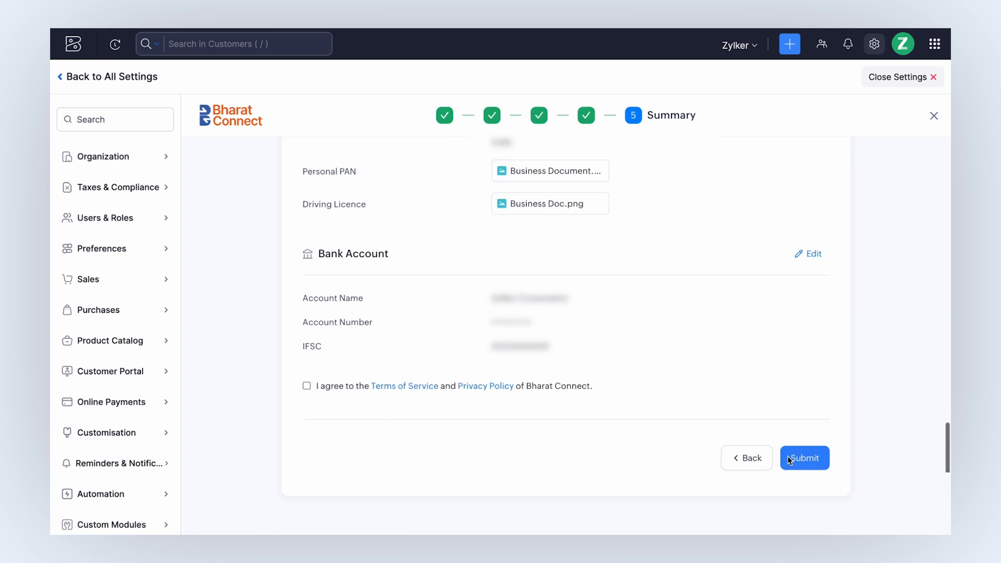
left_click(349, 389)
left_click(801, 464)
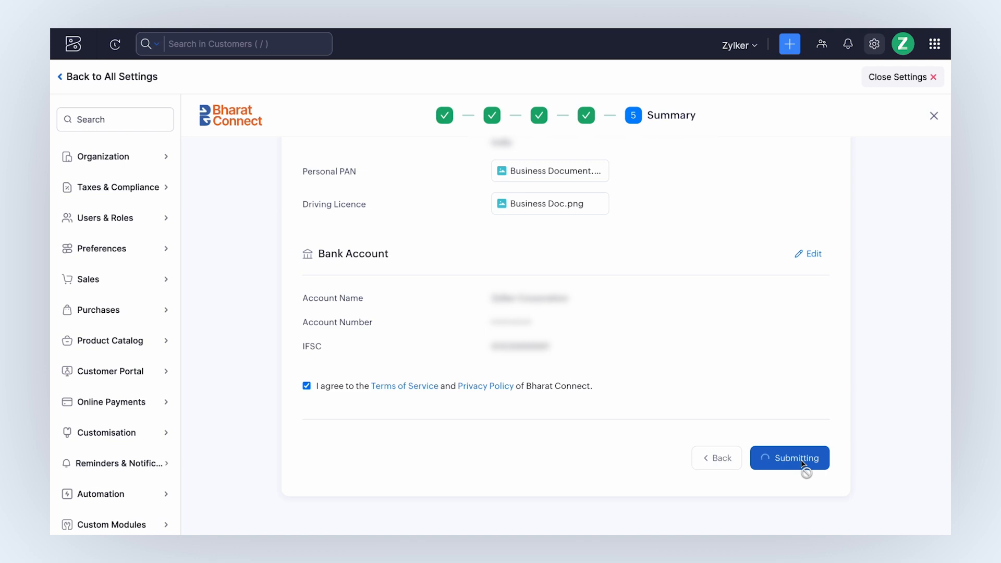